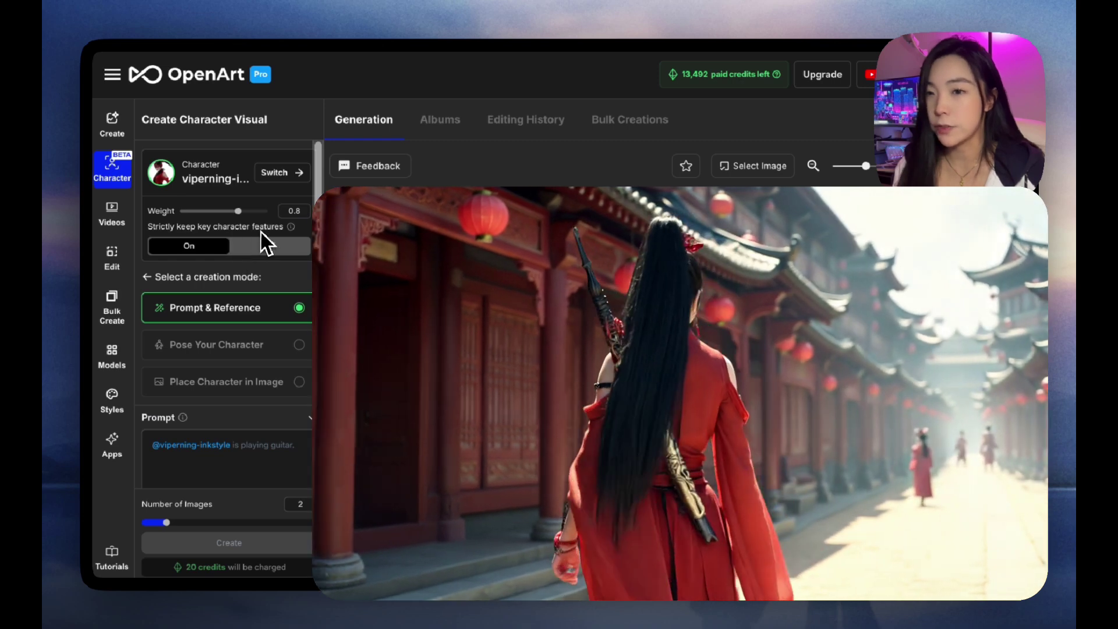
mouse_move(291, 233)
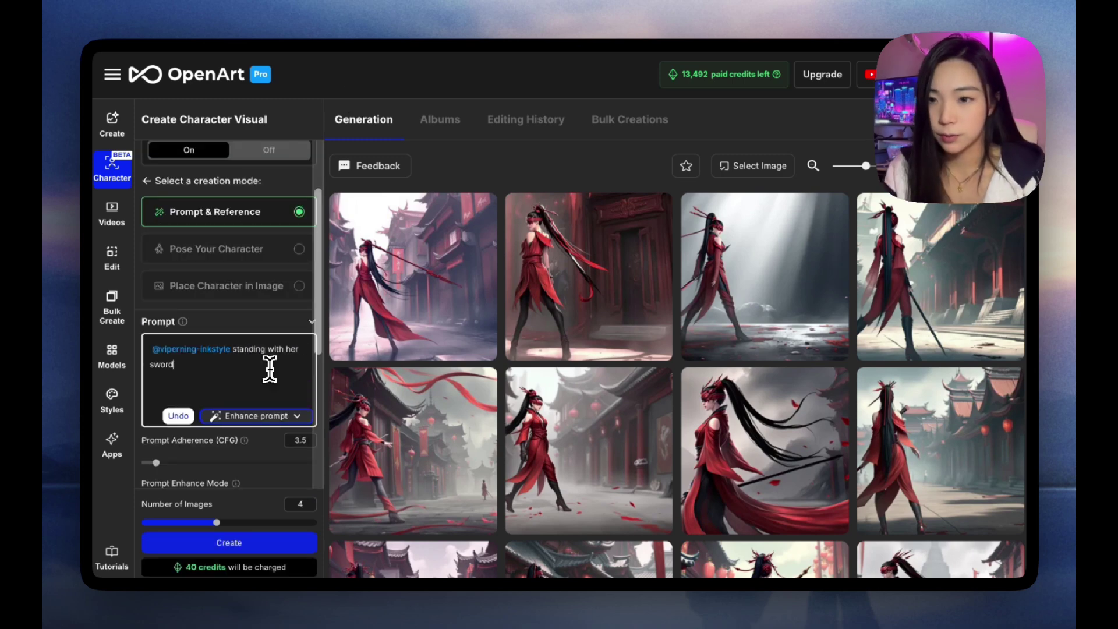
- Generate a Portrait batch, turn Prompt Enhance Mode off, and open a result
scroll(270, 369, down, 4)
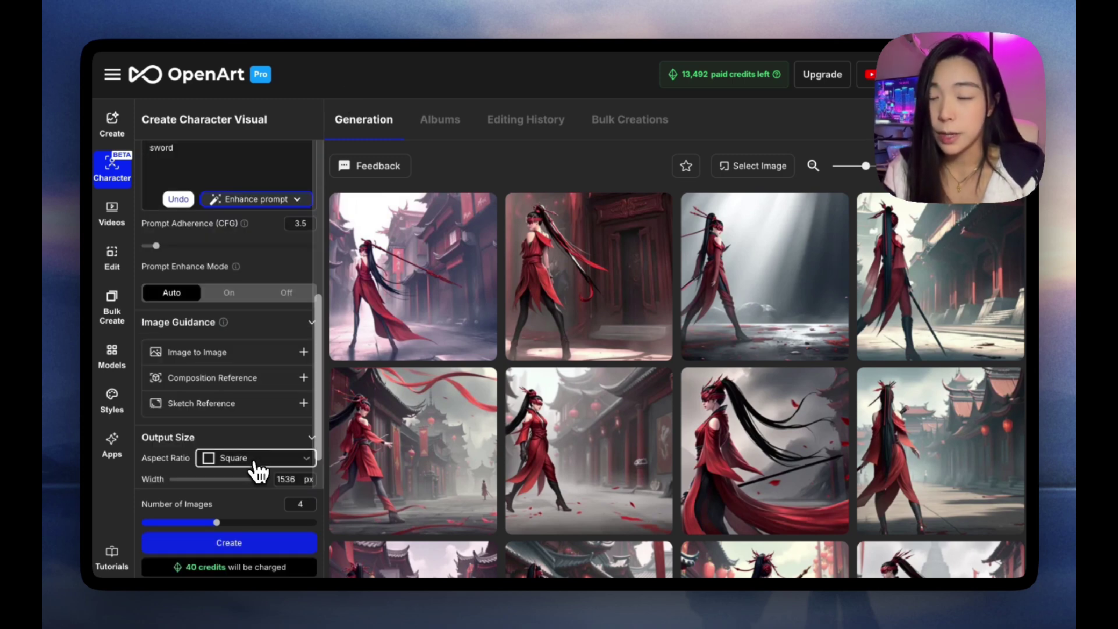
click(256, 466)
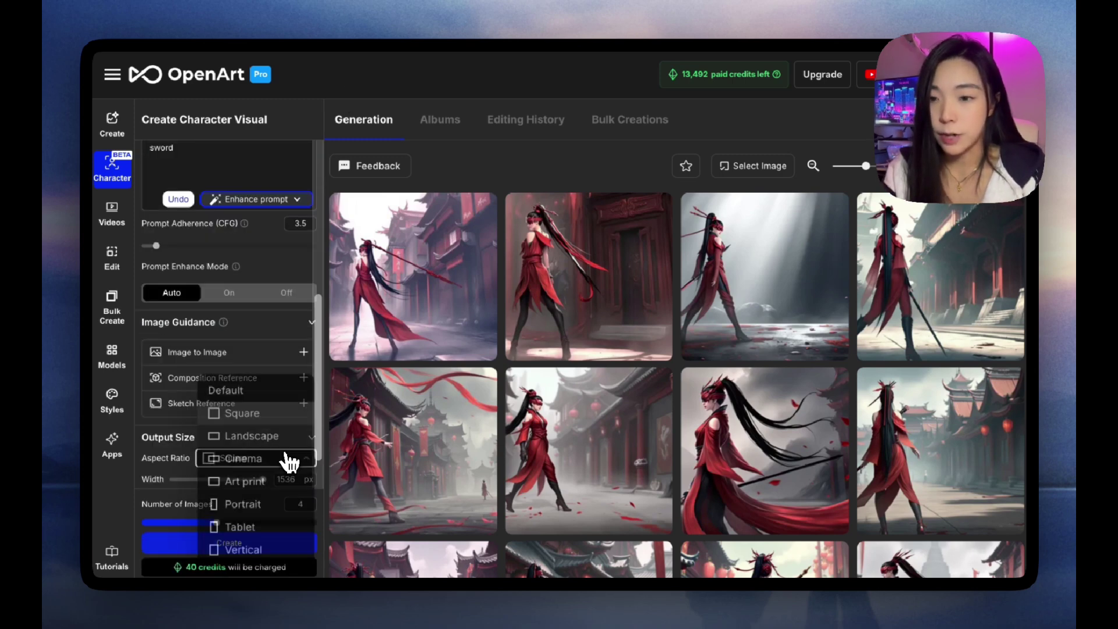
click(256, 512)
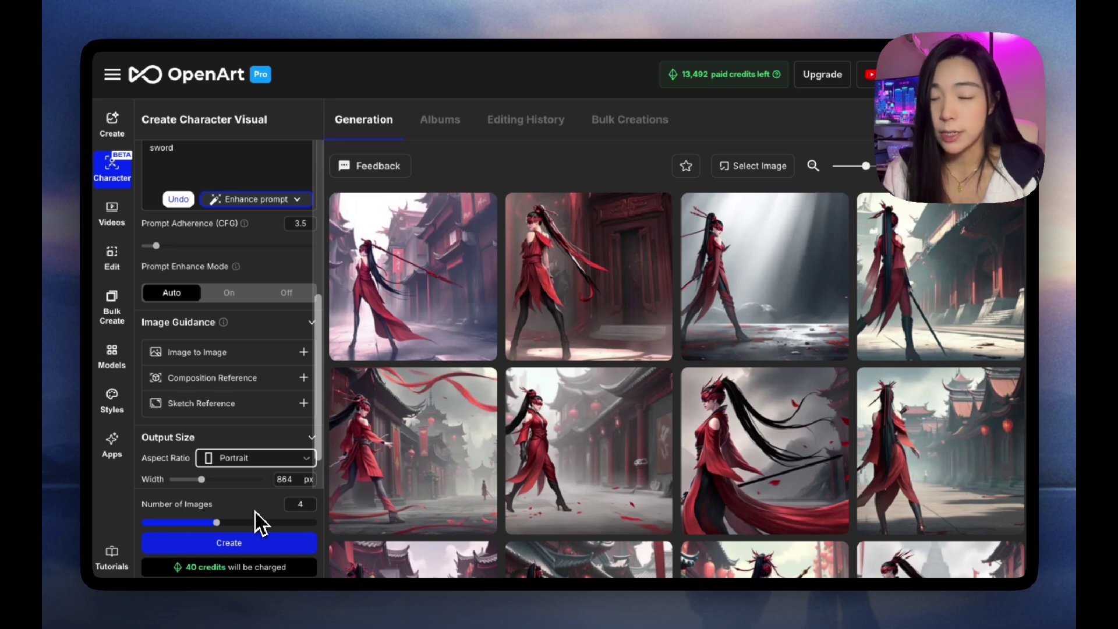
click(263, 546)
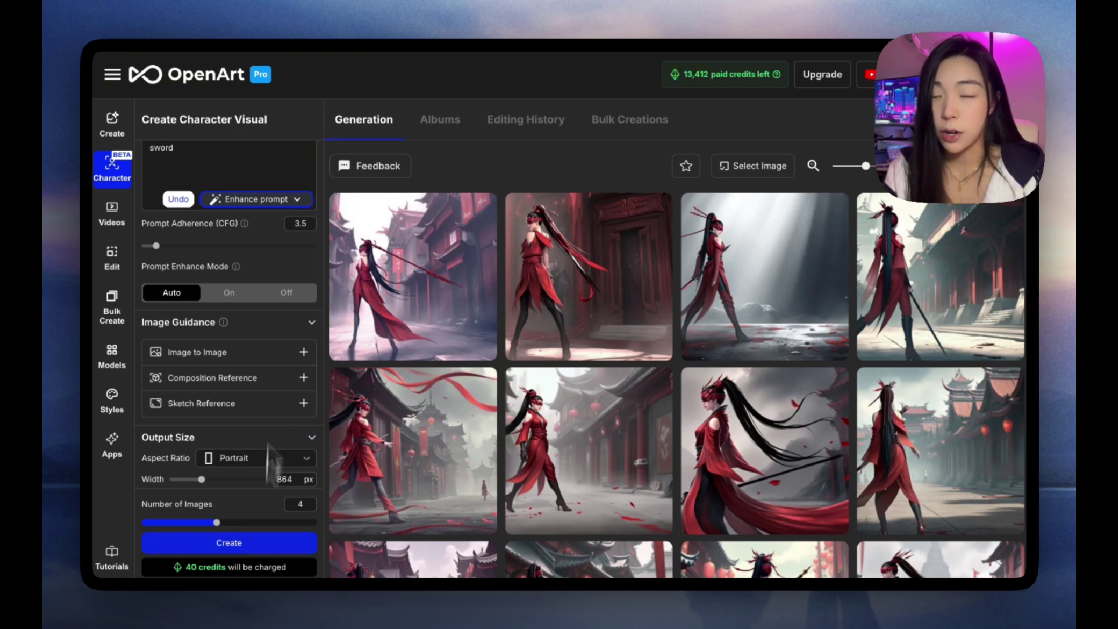
click(291, 294)
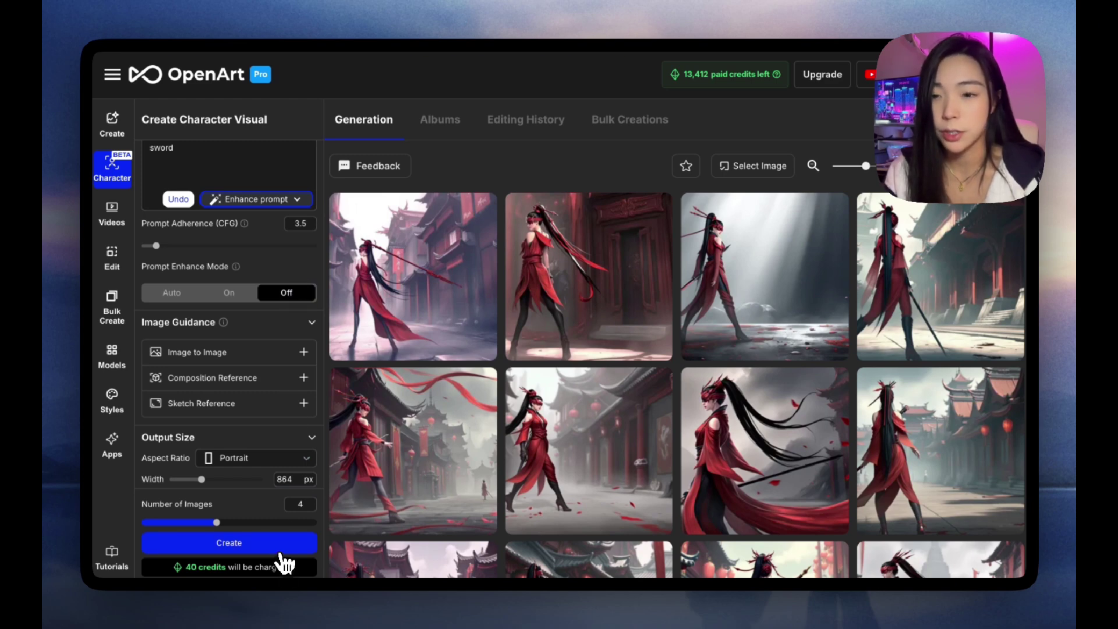
click(430, 291)
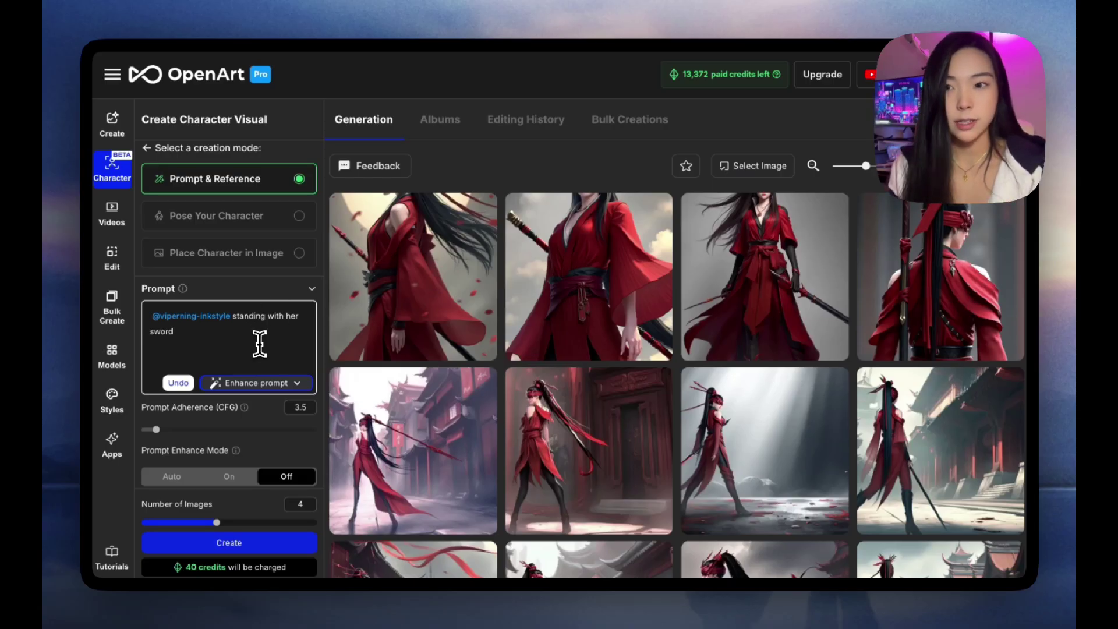
- Append ', wearing dark black dress' to the prompt, generate, and review the new images
text(, wearing dark black dress)
click(306, 549)
click(916, 219)
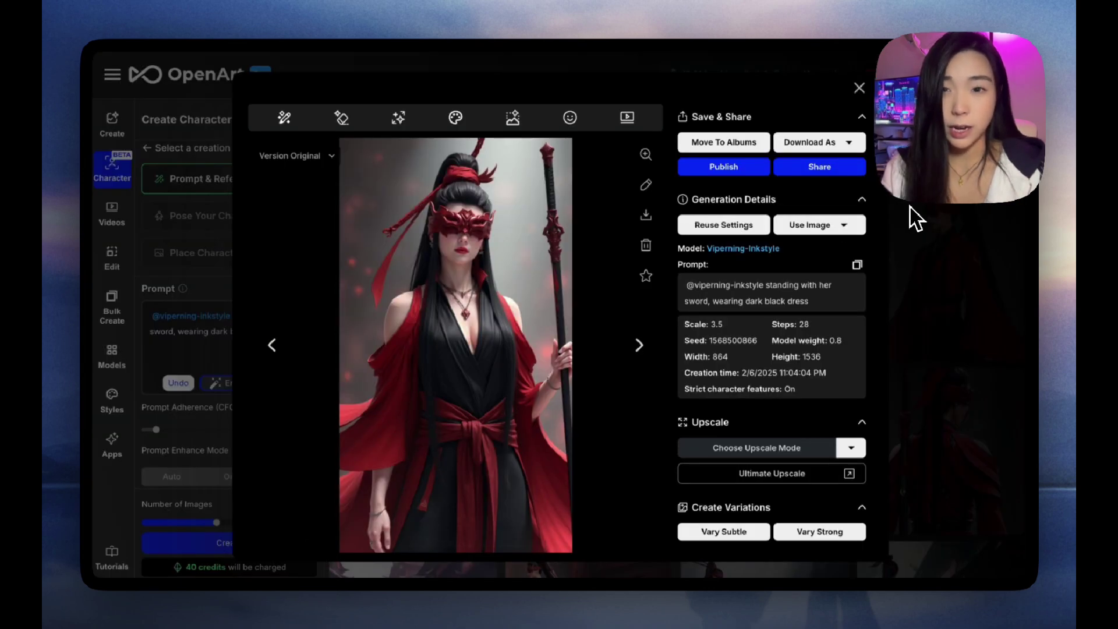
key(Right)
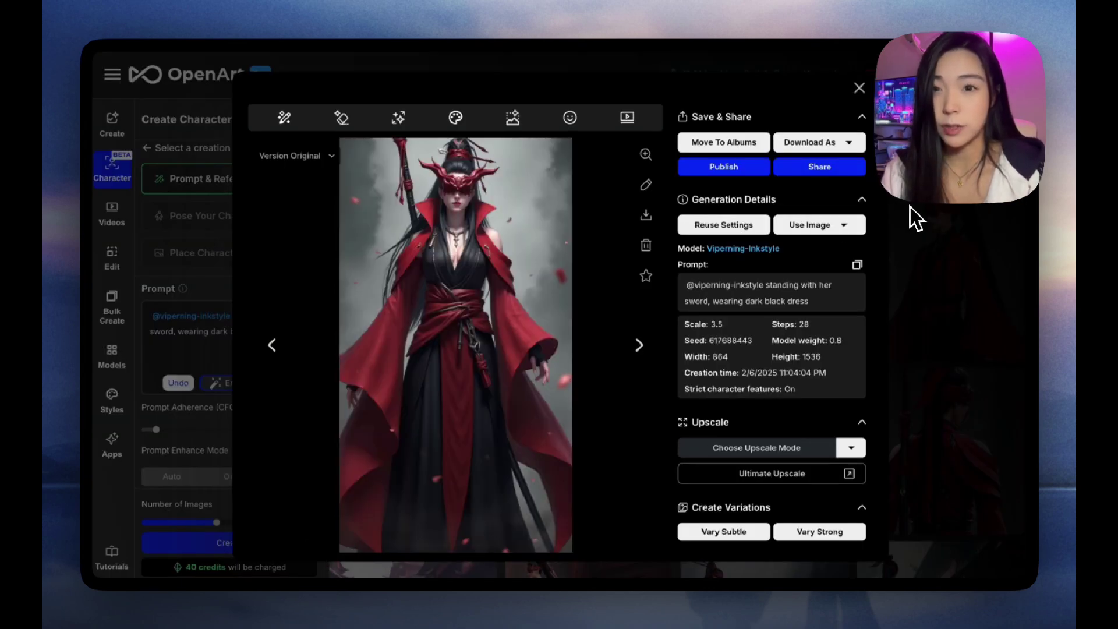
click(912, 206)
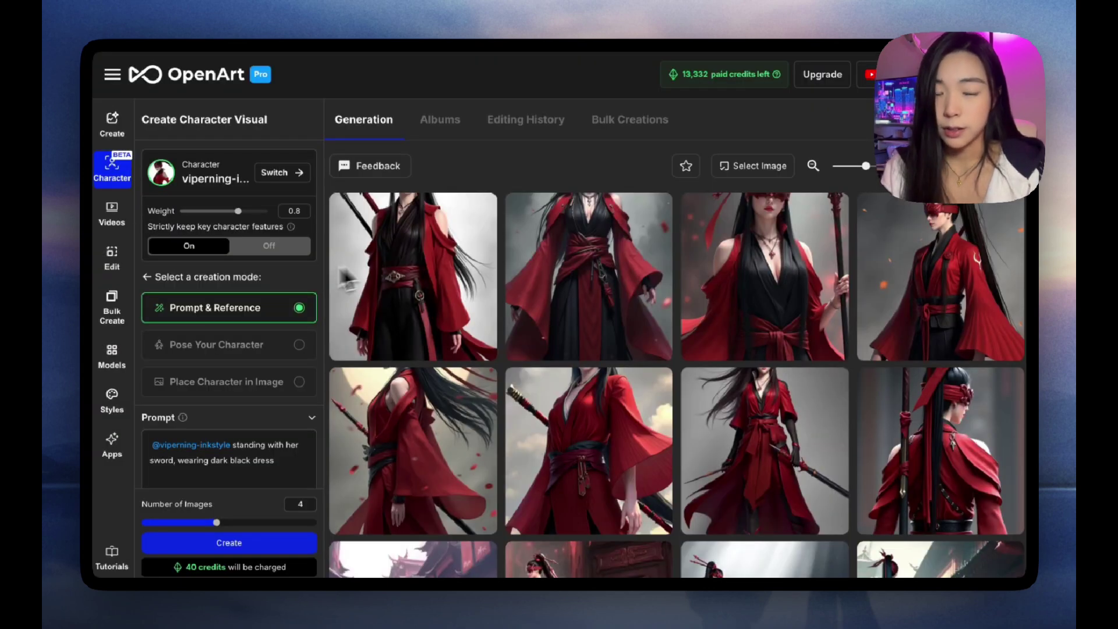
- Turn Strictly keep key character features off, regenerate, and browse the new batch
click(284, 249)
click(301, 542)
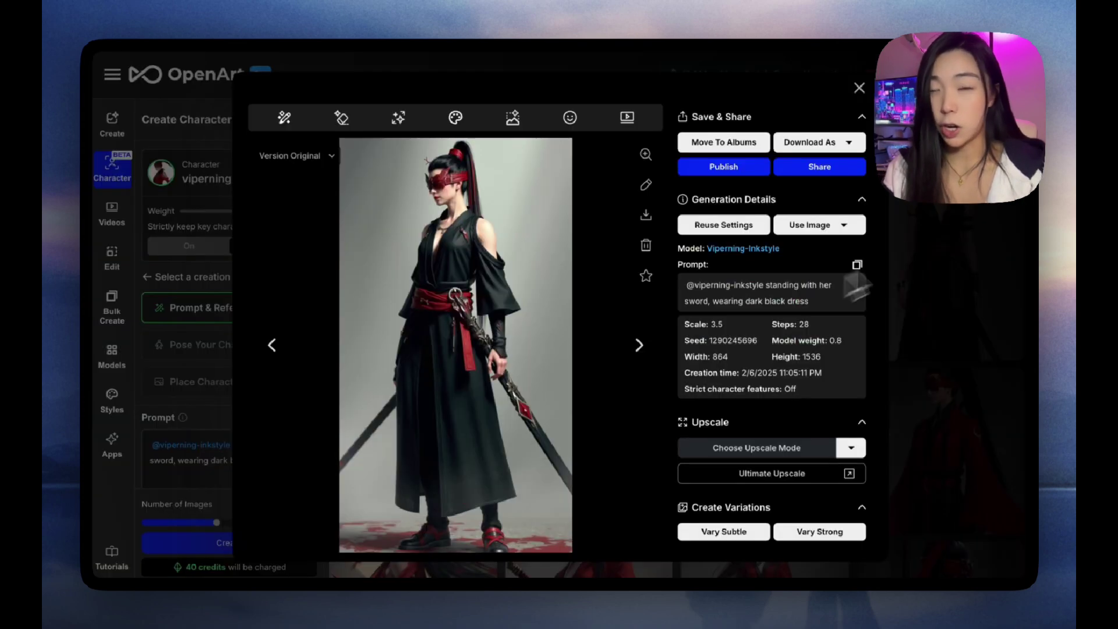
click(942, 240)
click(699, 342)
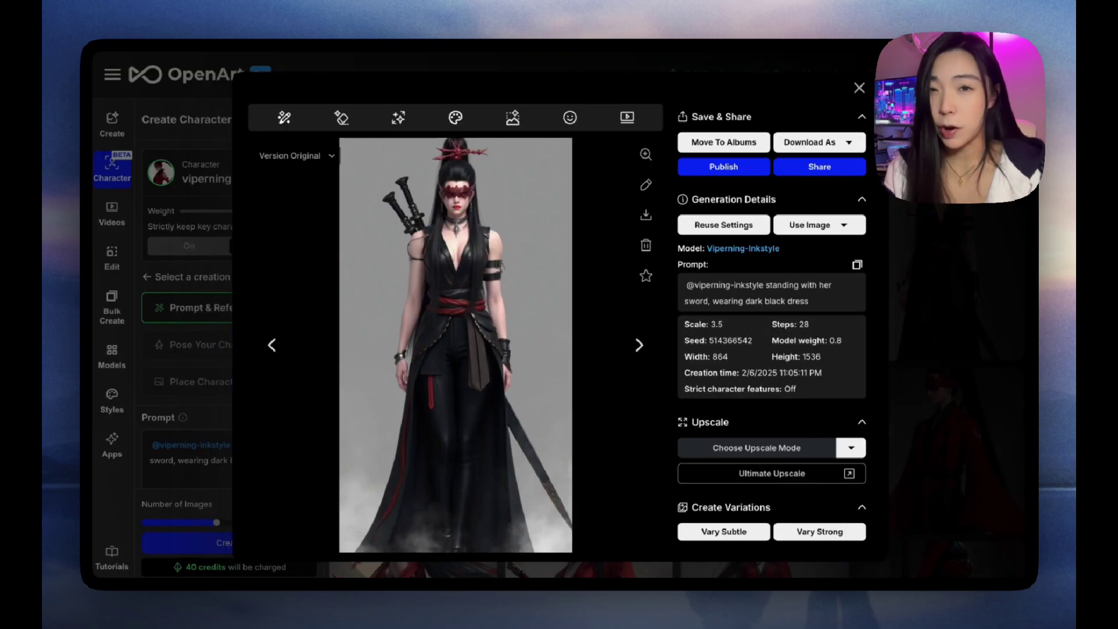
key(Escape)
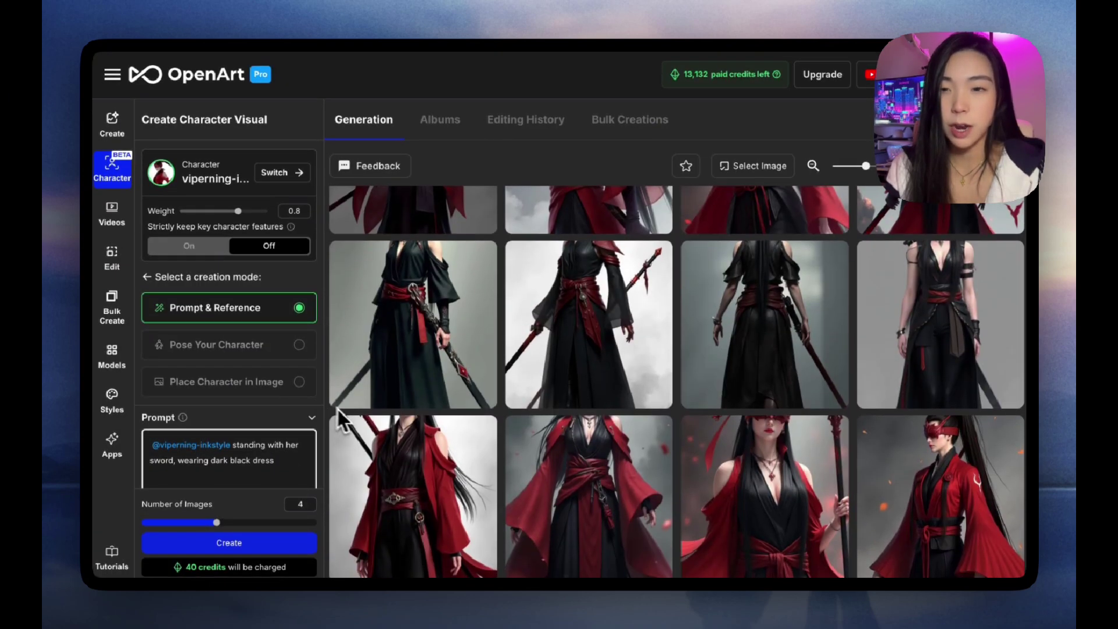
scroll(354, 414, down, 10)
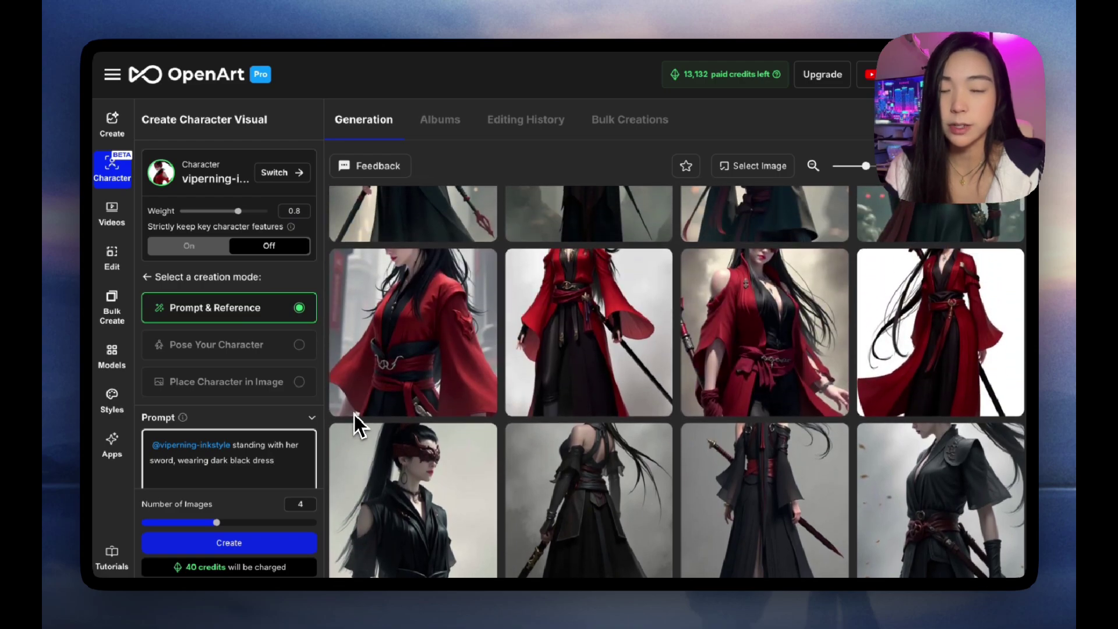
scroll(354, 415, up, 2)
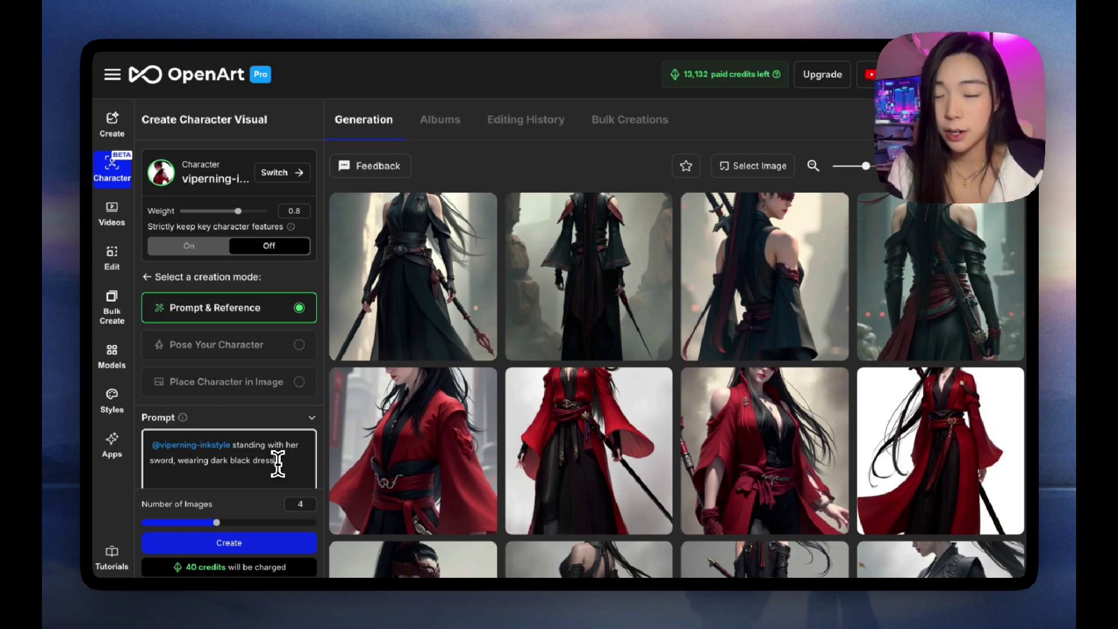
- Replace 'black dress' with 'black leather jumpsuit, ninja outfit, full body' in the prompt
drag(278, 463, 232, 462)
text(black leat)
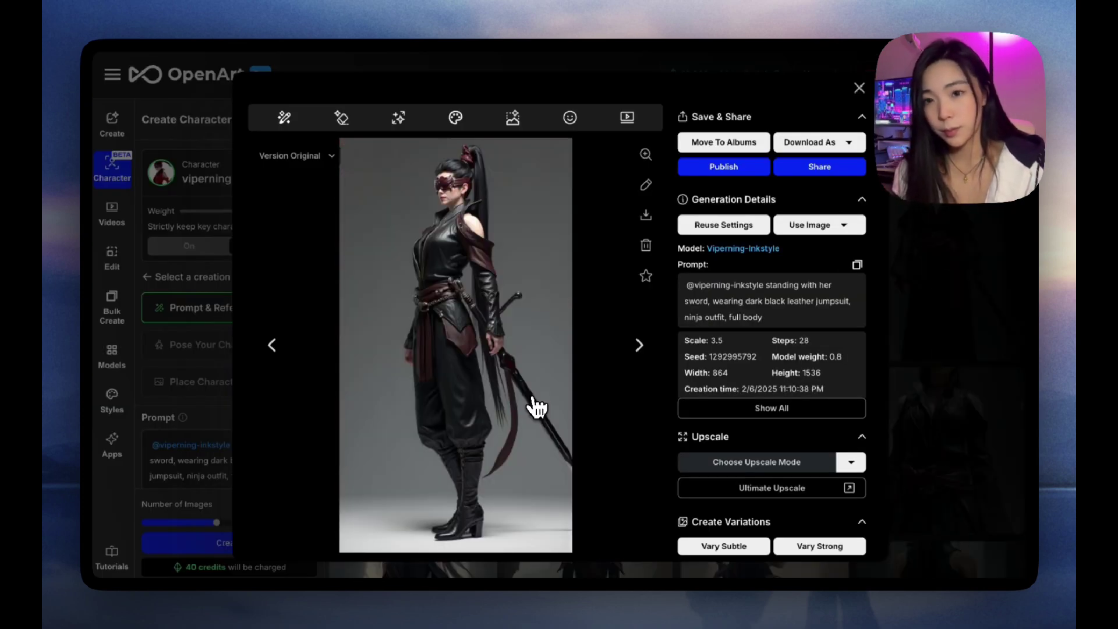
key(Escape)
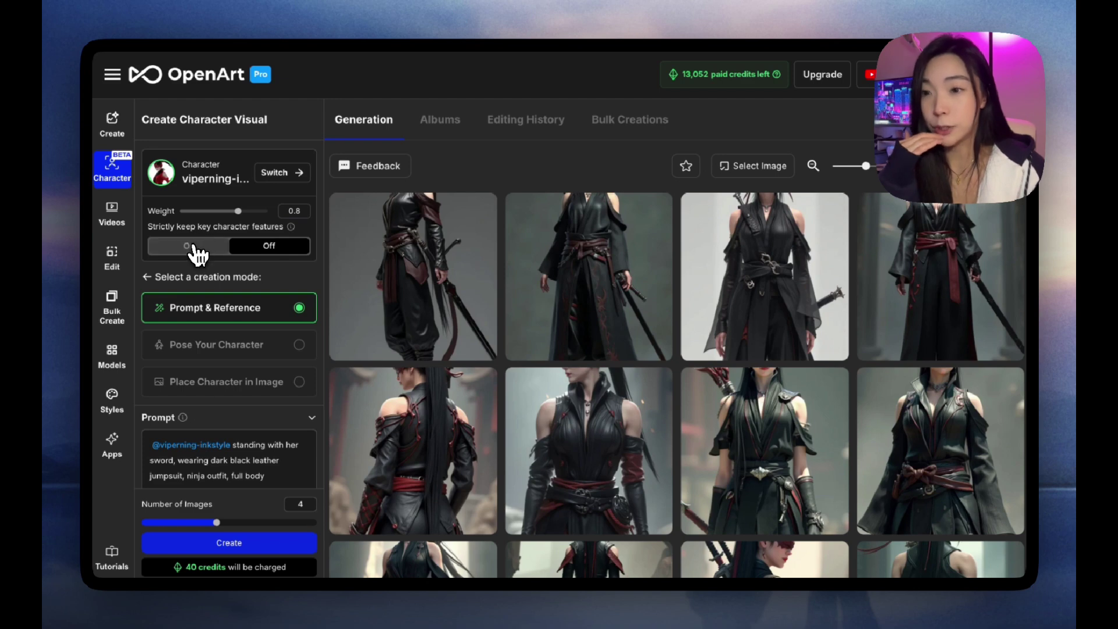
- Regenerate with strict character features on, inspect a result, and return to the creation modes
click(276, 547)
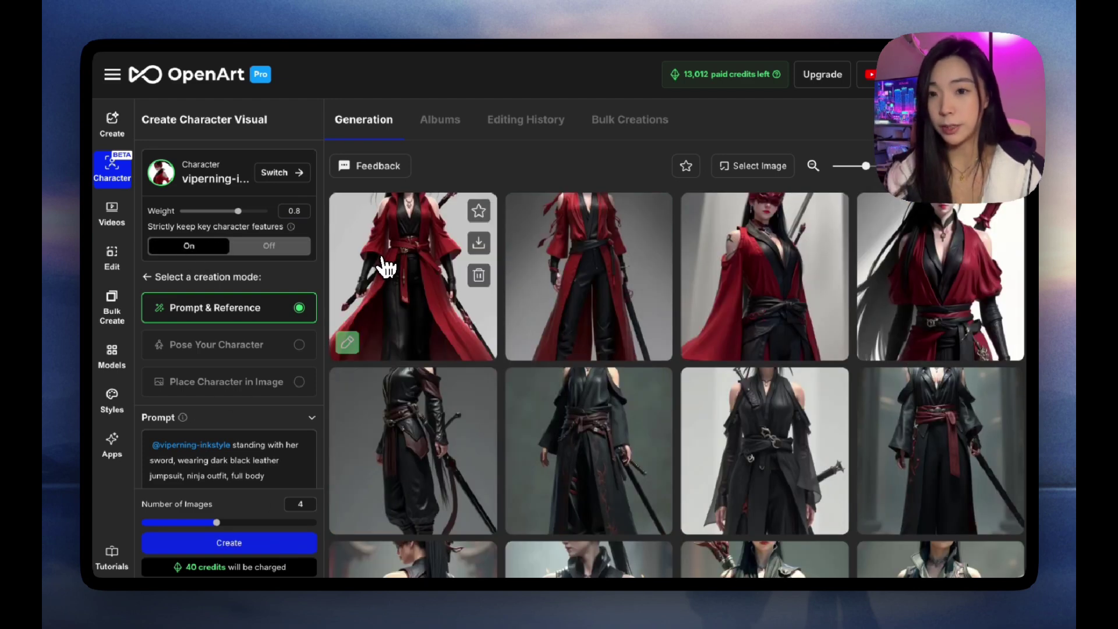
click(384, 268)
key(Escape)
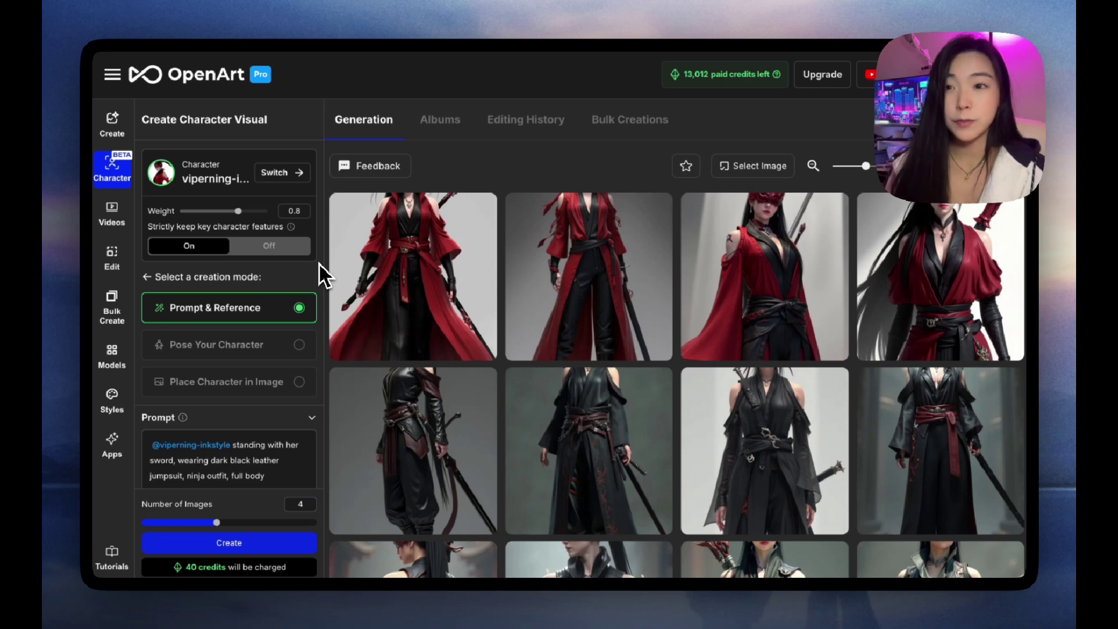
click(147, 276)
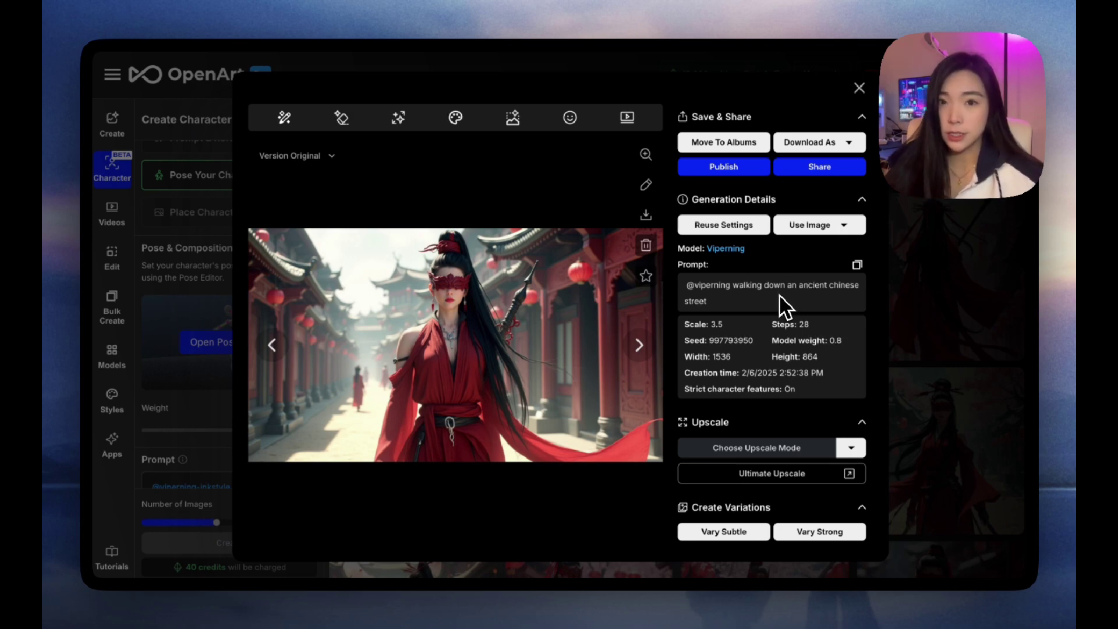
- Close the walking-street image and open the Pose Your Character editor
click(944, 243)
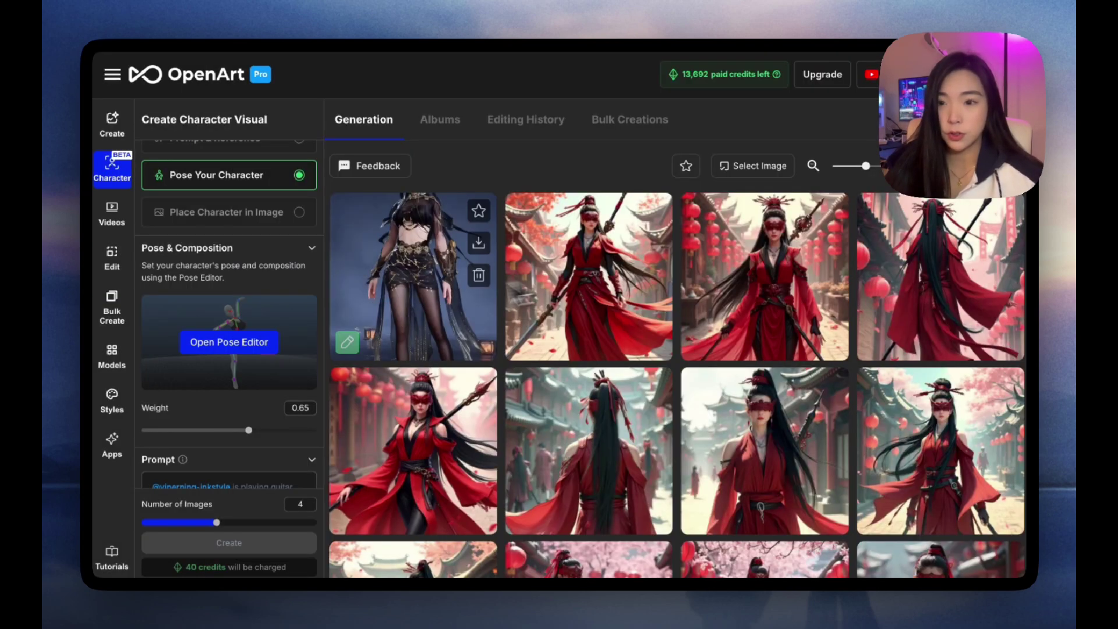
click(263, 345)
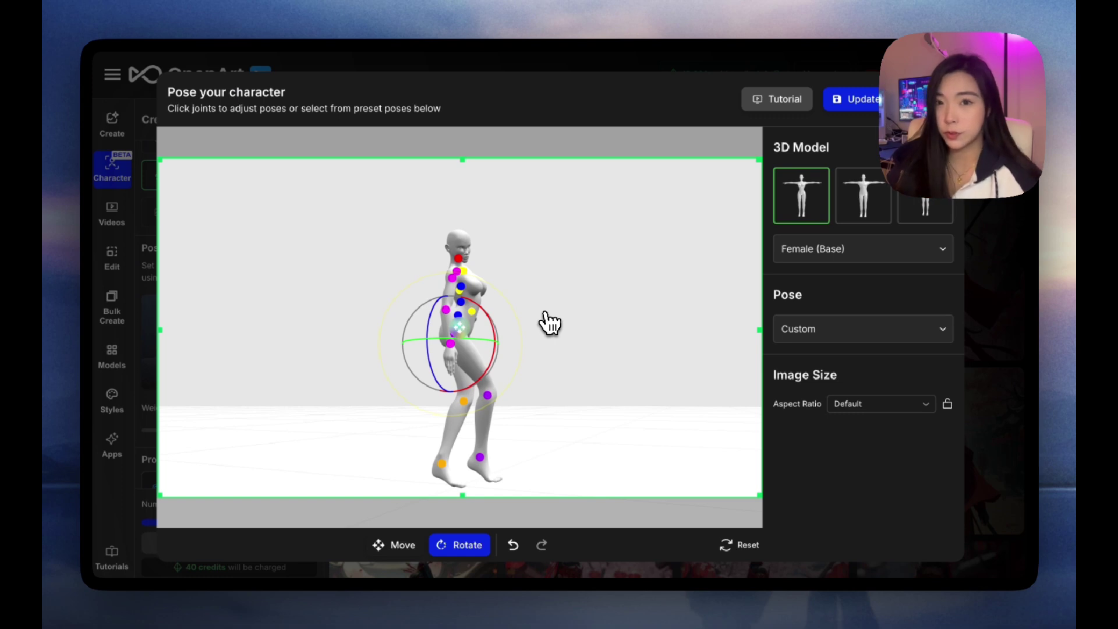
- Switch the mannequin to Female (Athletic) and apply the 'Legs Crossed, Left Hand On Hip' pose
click(844, 257)
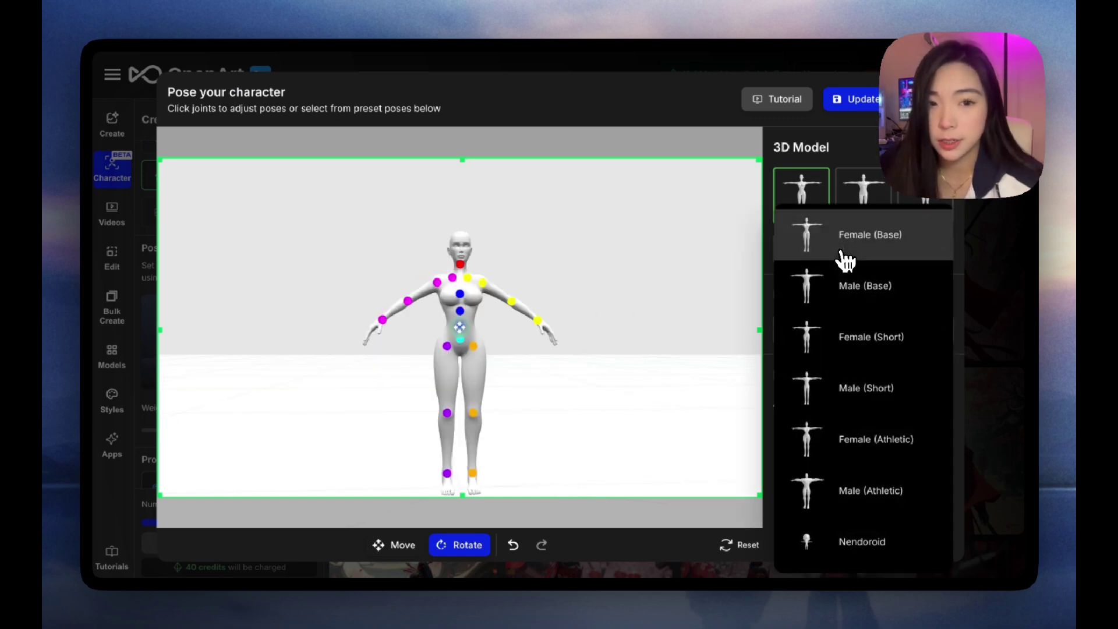
click(876, 443)
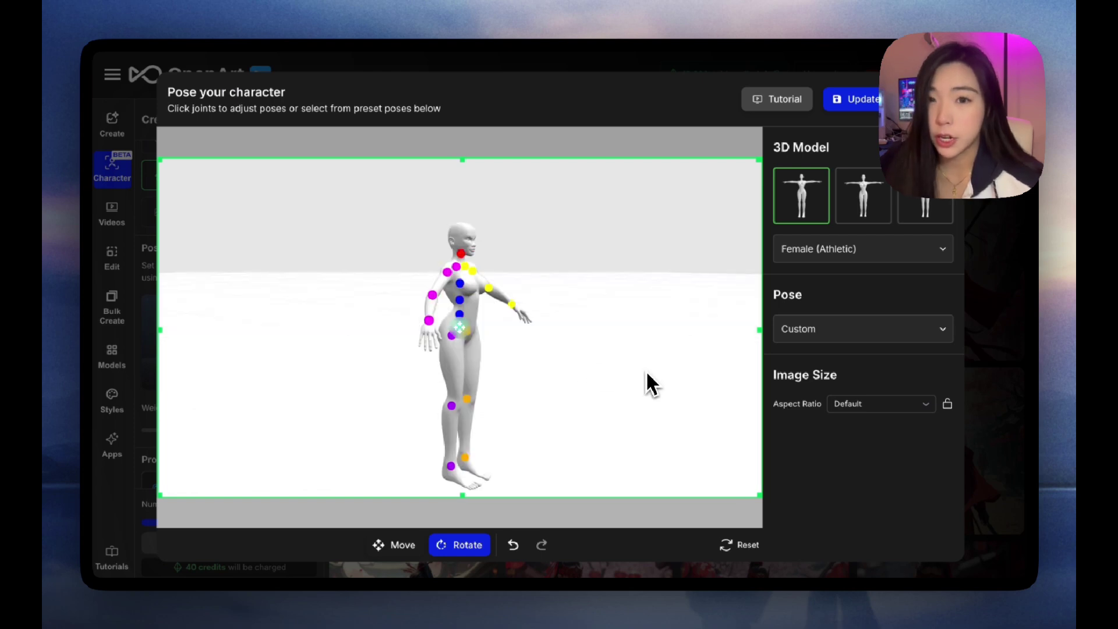
drag(647, 379, 729, 315)
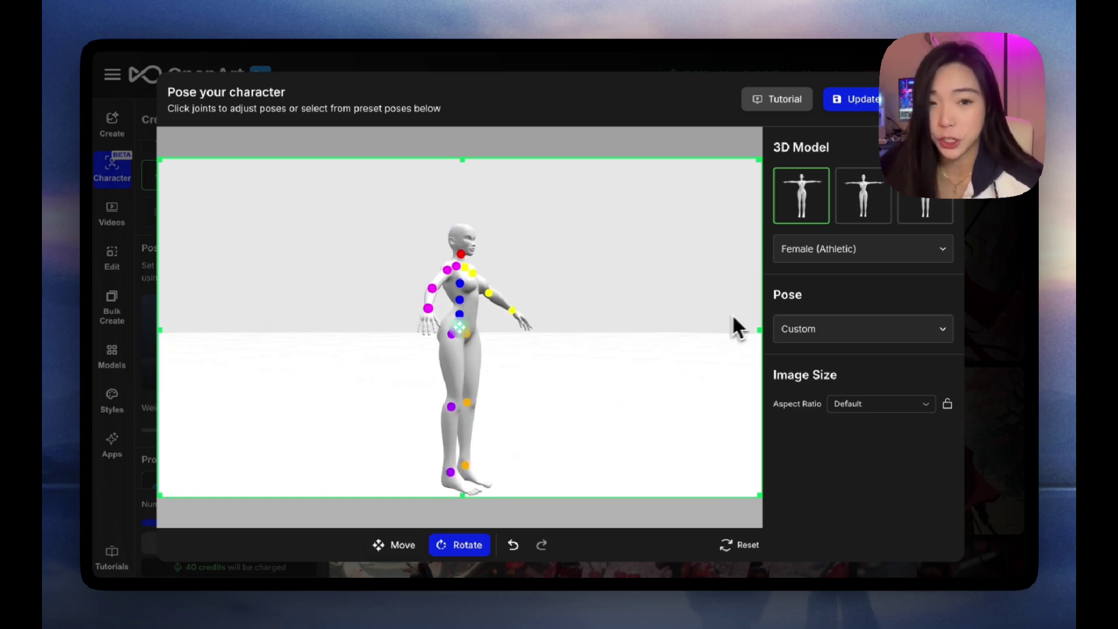
click(850, 336)
scroll(839, 373, down, 10)
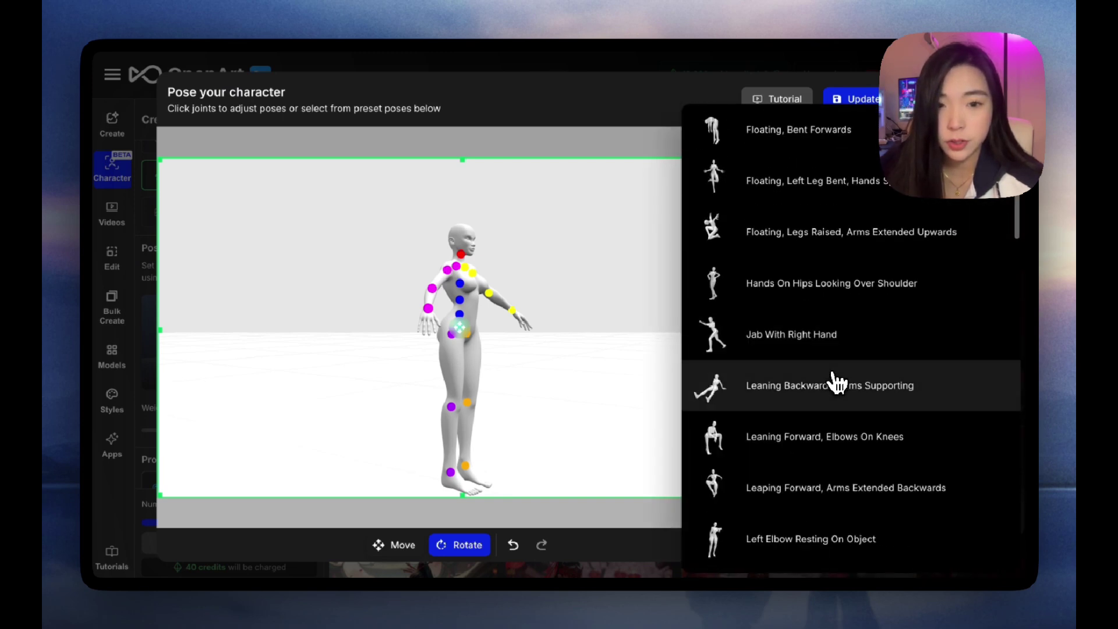
scroll(837, 383, down, 10)
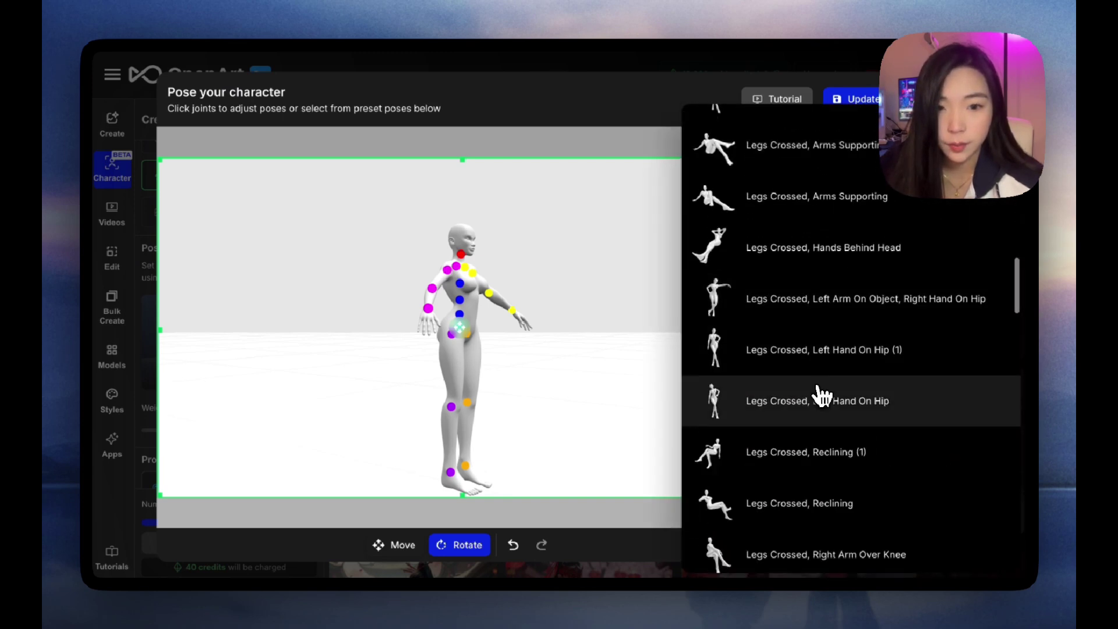
click(821, 399)
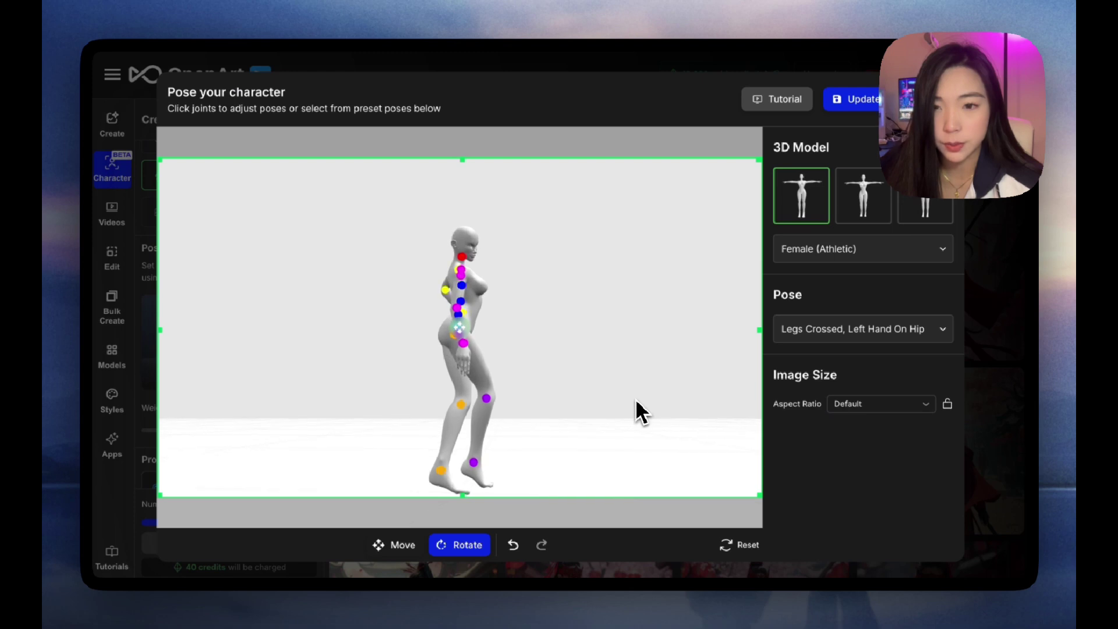
- Rotate the hip and knee joints to swing the front leg forward into a stride
drag(635, 398, 387, 344)
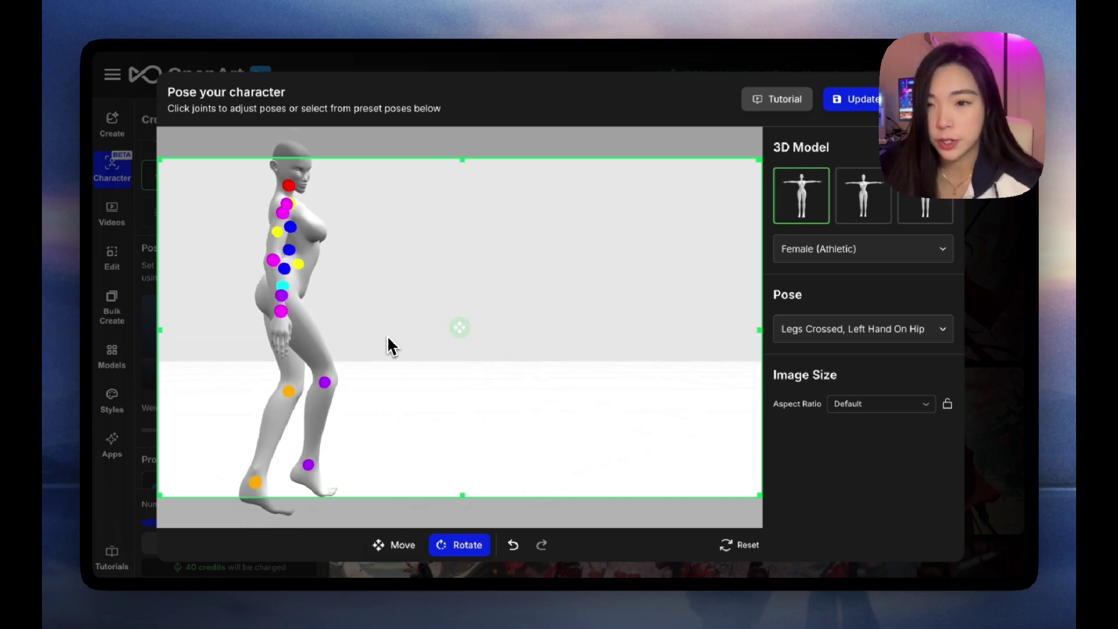
click(280, 313)
drag(353, 282, 369, 263)
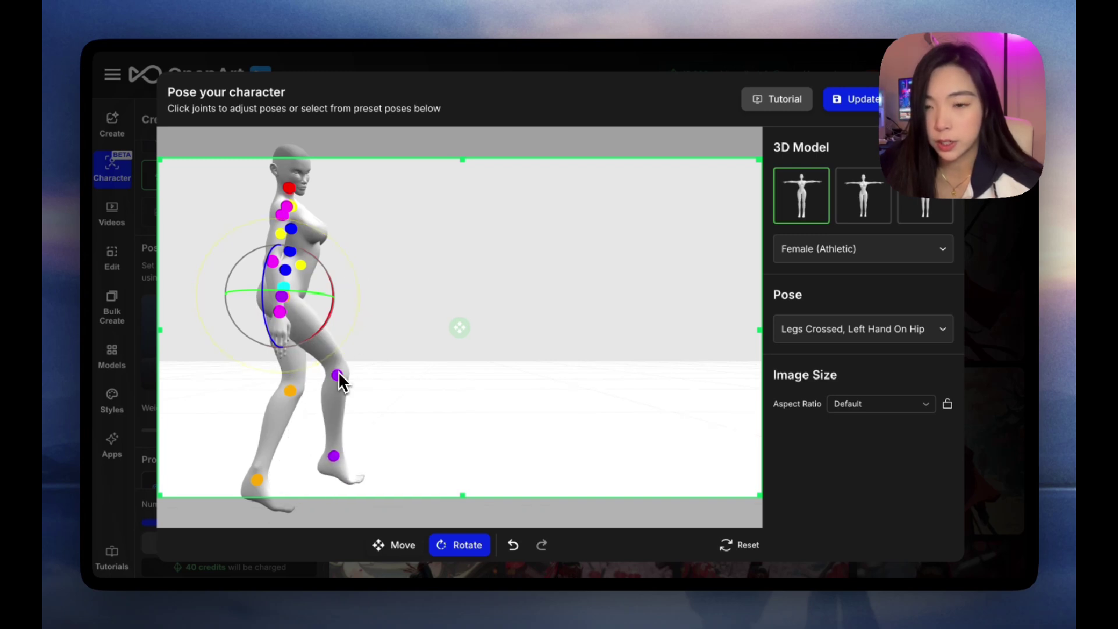
drag(391, 436, 425, 379)
click(377, 442)
drag(460, 432, 233, 399)
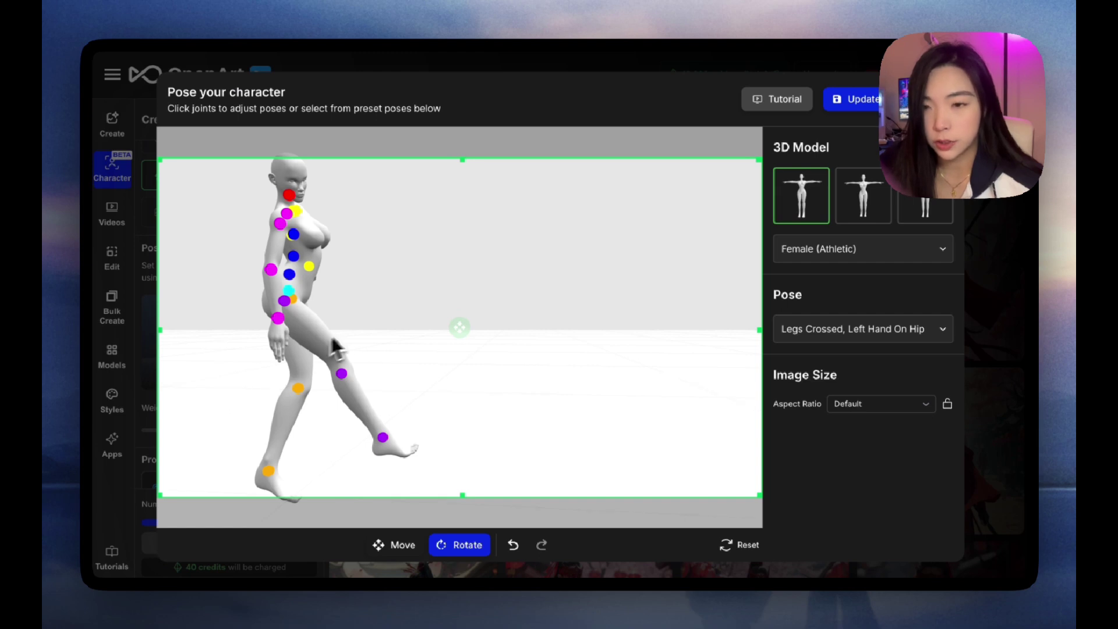
drag(322, 310, 374, 299)
- Swing the rear leg back and bend its knee to complete the walking stride
click(304, 300)
click(293, 385)
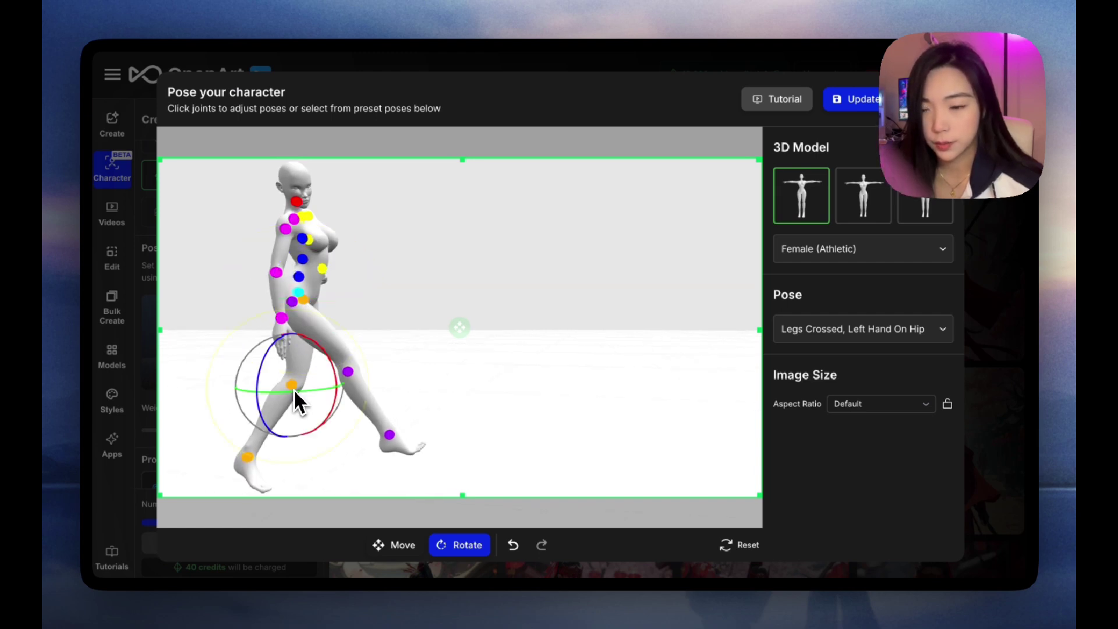
drag(313, 434, 289, 485)
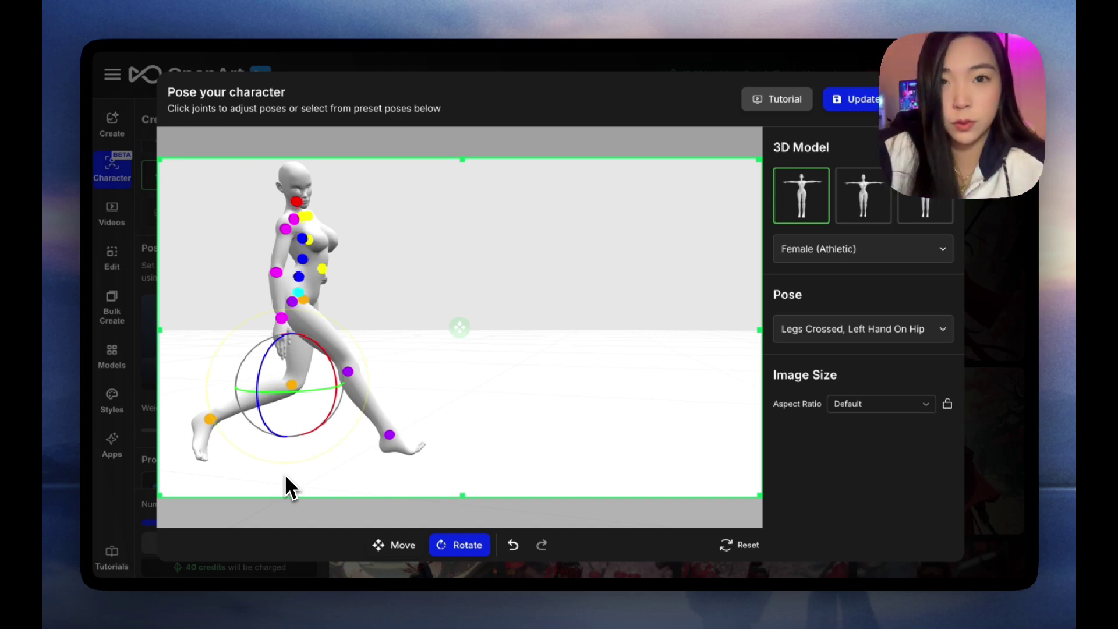
drag(290, 486, 492, 444)
click(329, 291)
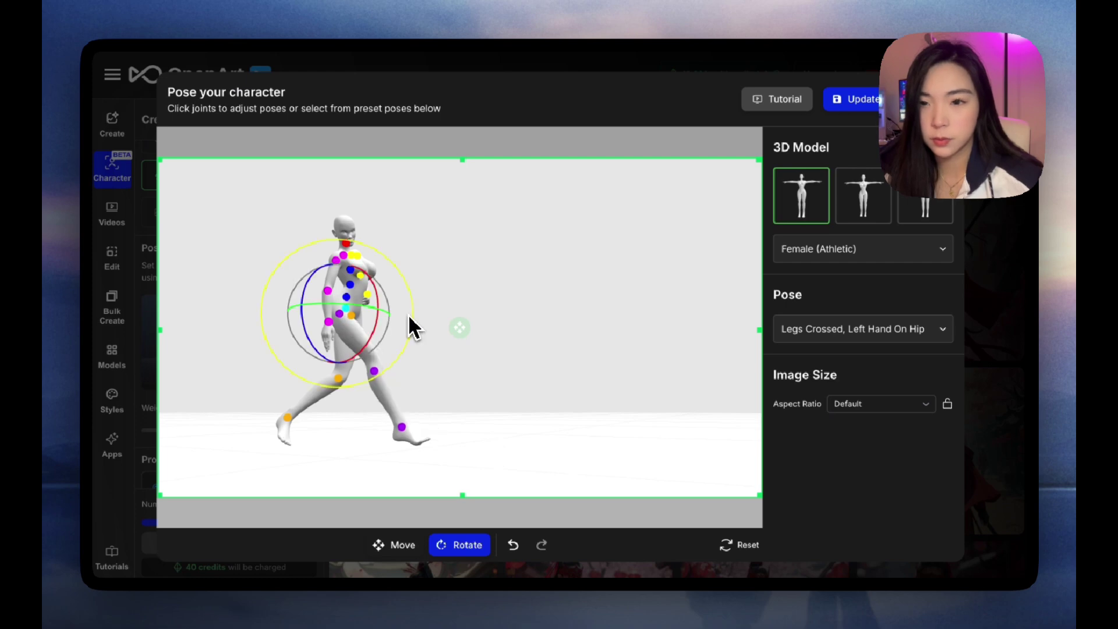
scroll(269, 287, up, 3)
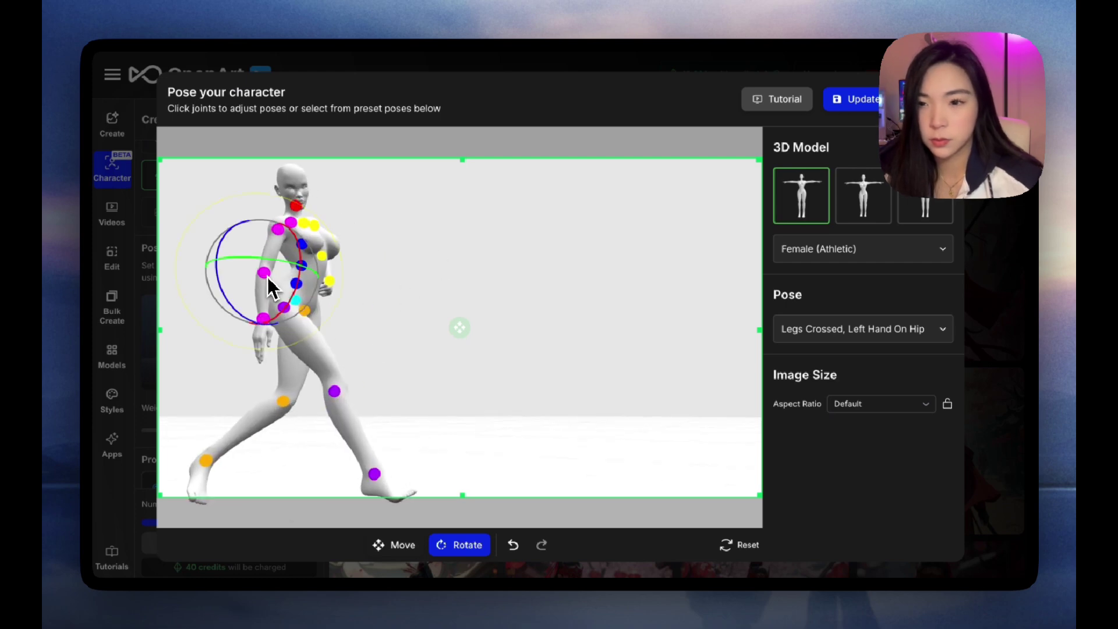
click(292, 289)
scroll(332, 292, down, 3)
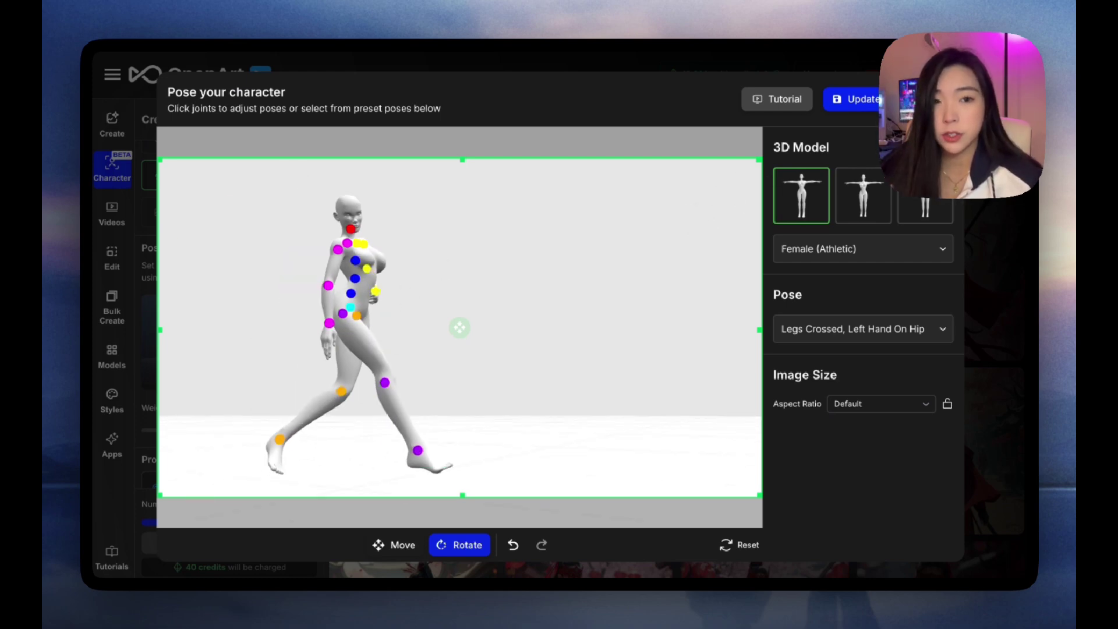
- Save the walking pose and write the ancient Chinese street prompt, with hair and red dress flowing behind her
click(851, 99)
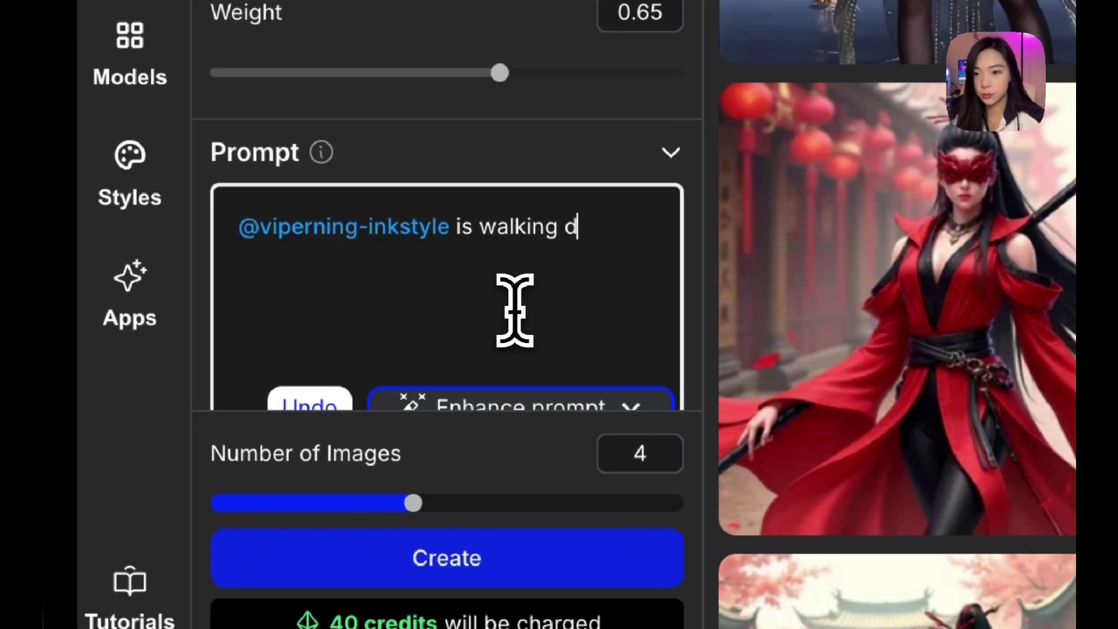
key(BackSpace)
key(BackSpace)
text(cient chinese street from left to right. her hair flows naa)
key(BackSpace)
key(BackSpace)
key(BackSpace)
key(BackSpace)
key(BackSpace)
key(BackSpace)
key(BackSpace)
key(BackSpace)
key(BackSpace)
text(and red dress flow naturally from the wind.)
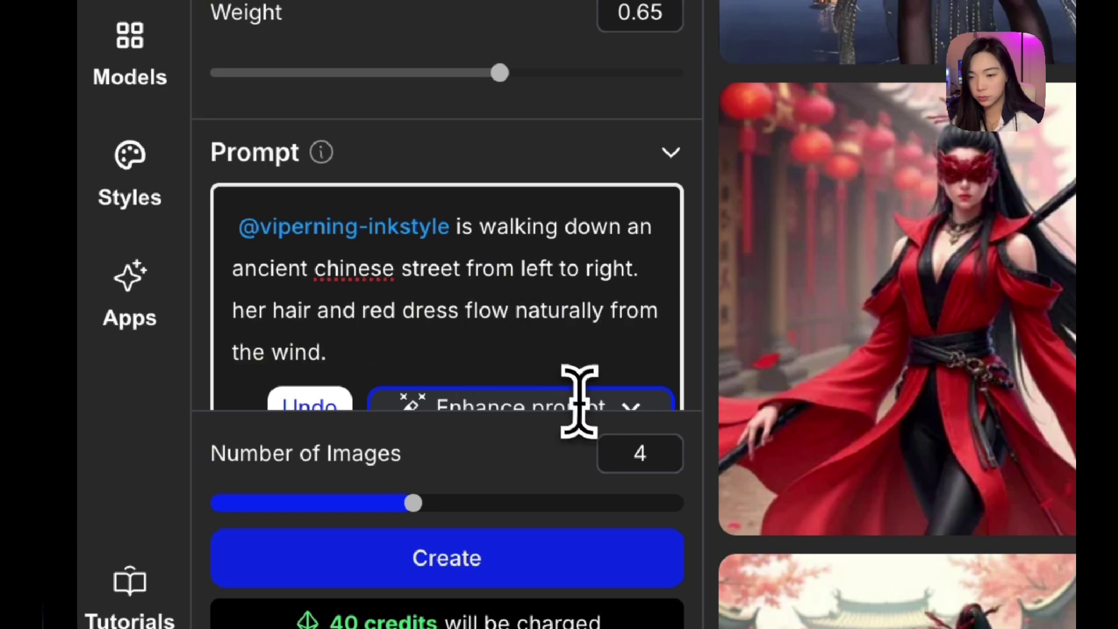
click(674, 330)
text(behind her)
scroll(588, 279, down, 1)
click(560, 309)
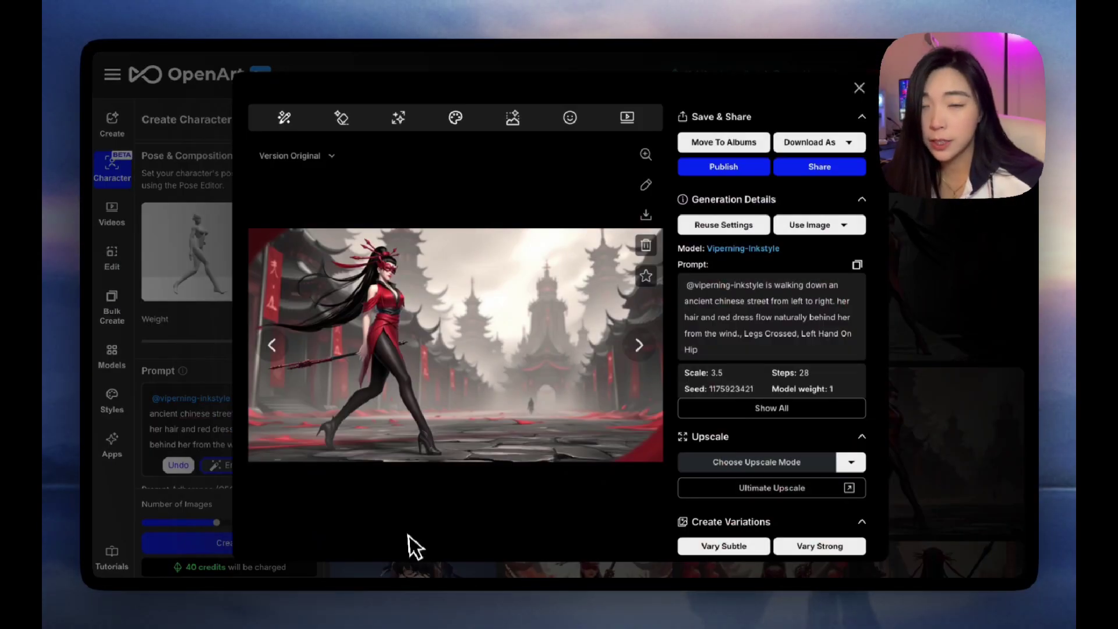
- Browse the generated walking images and star one as a favourite
click(998, 400)
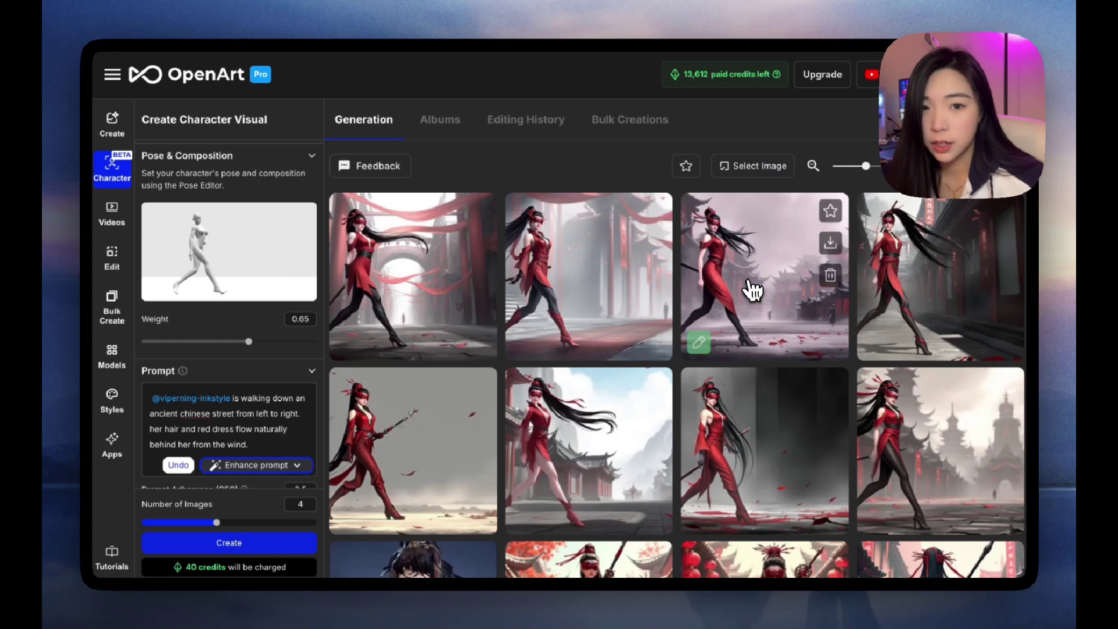
click(760, 309)
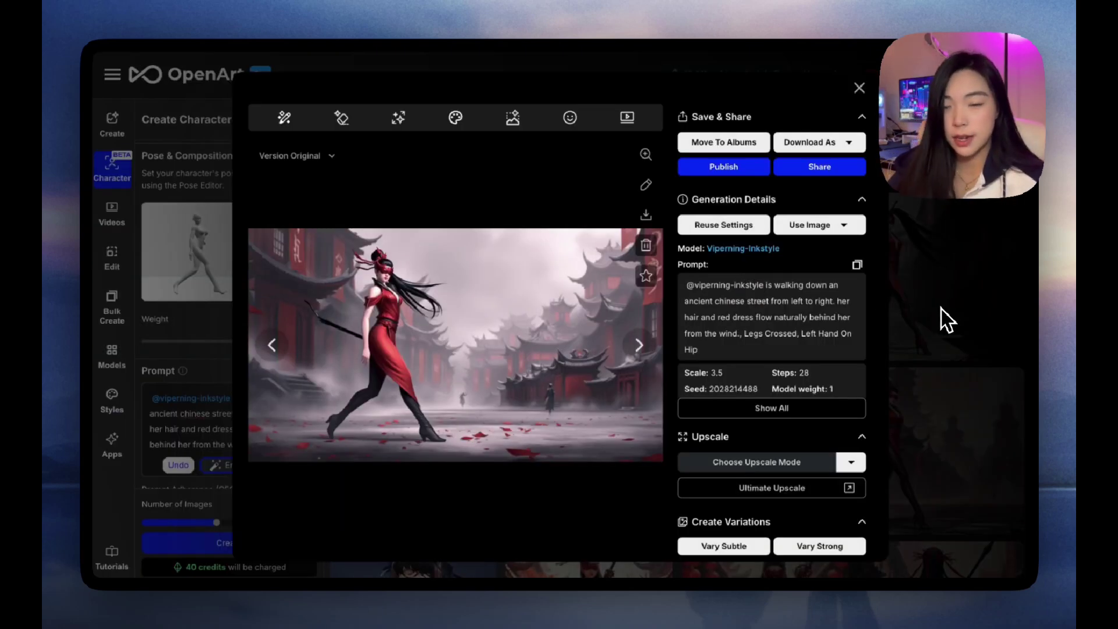
click(647, 276)
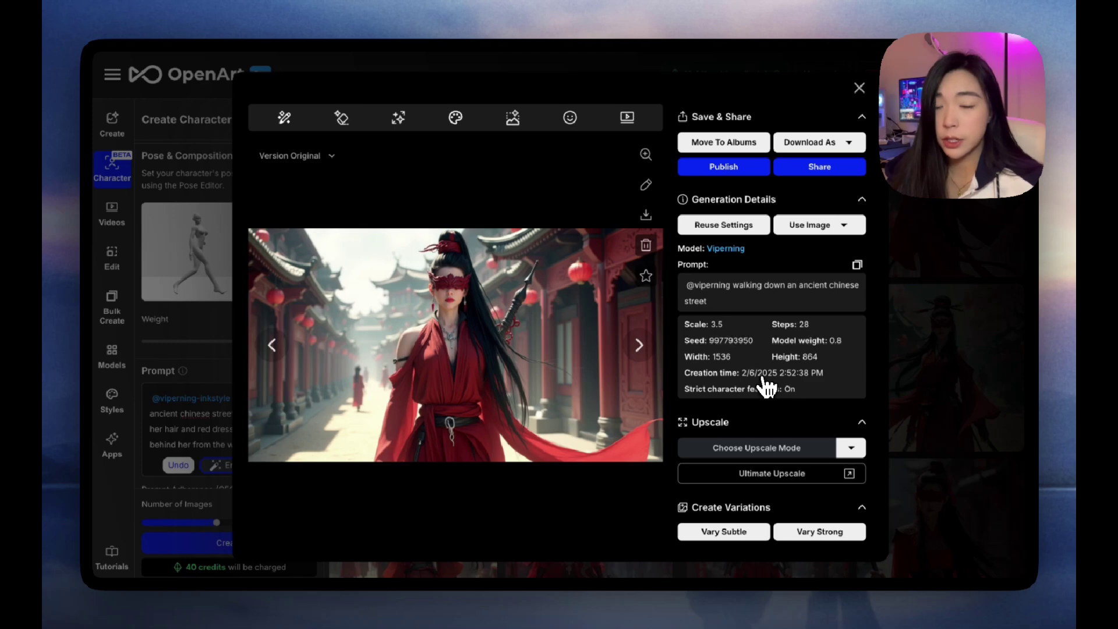
click(990, 362)
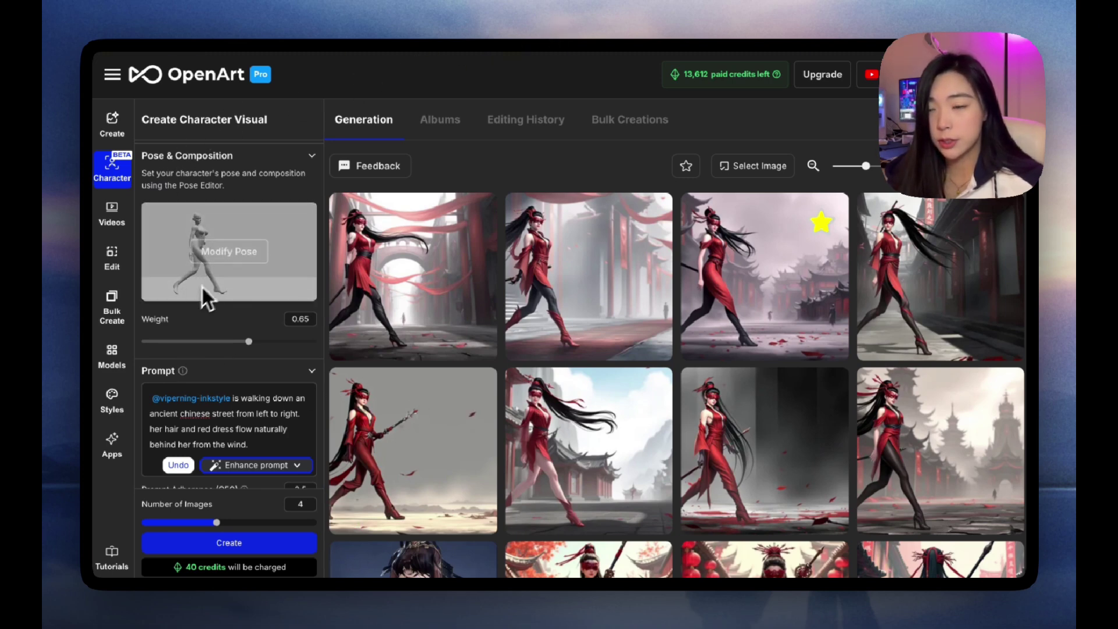
- Lower the Pose Weight to 0.49 and generate four images
click(200, 227)
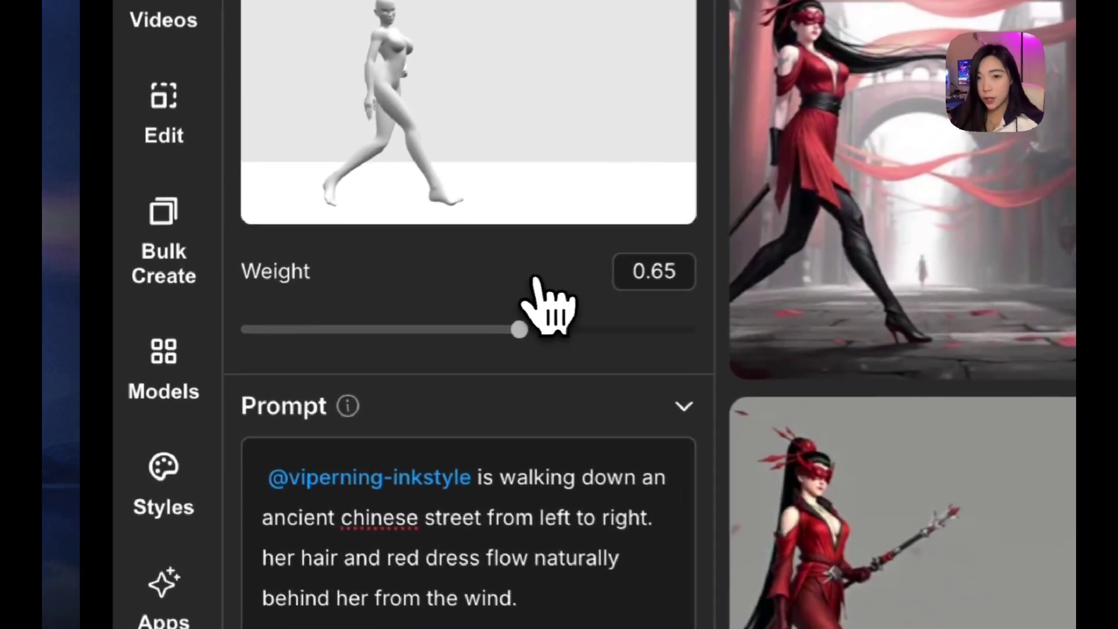
drag(520, 330, 453, 329)
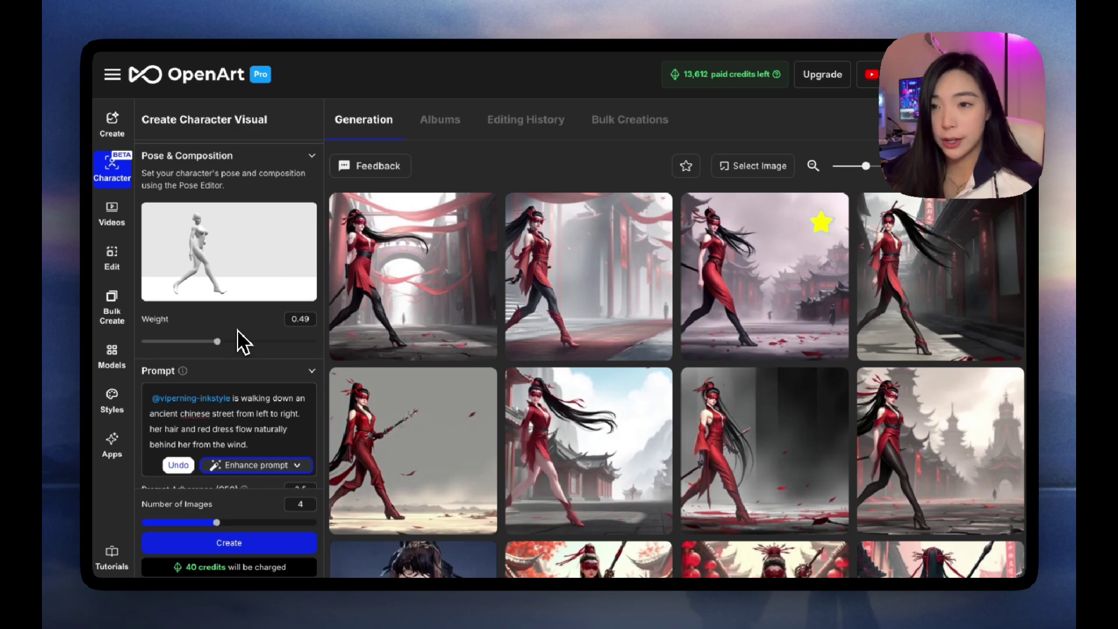
click(247, 543)
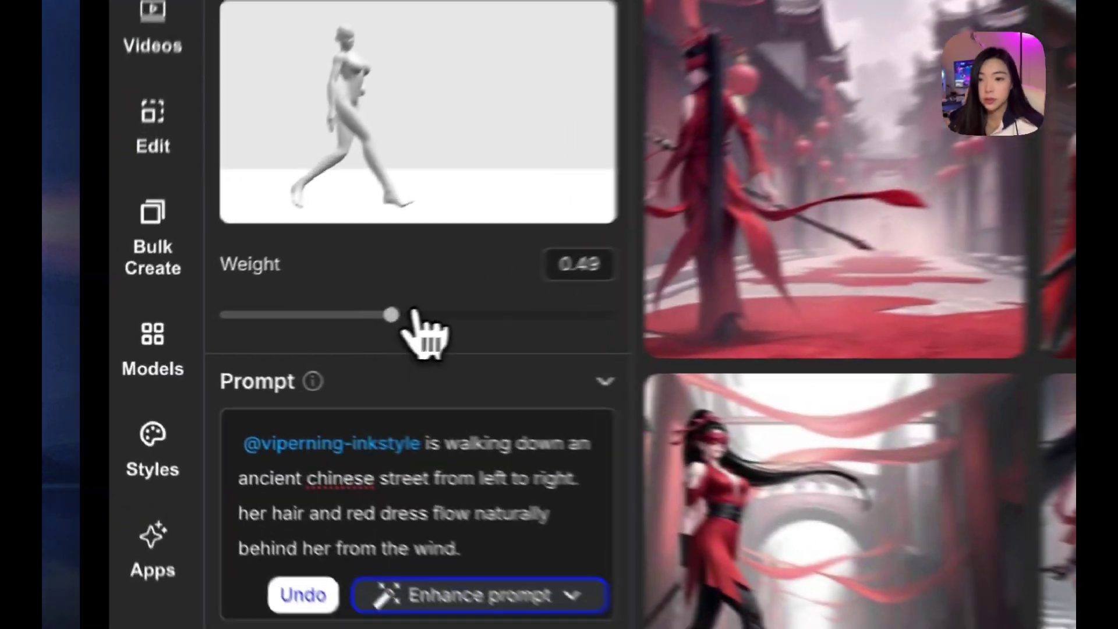
- Raise the Pose Weight to 0.55, generate another batch, and review one image
drag(218, 342, 221, 342)
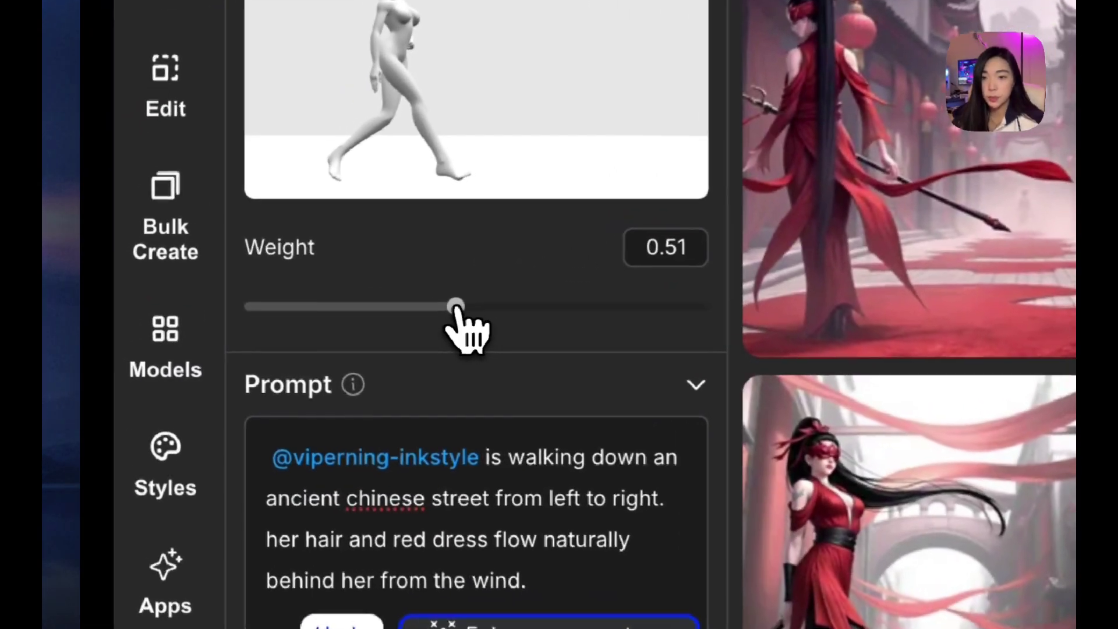
drag(457, 307, 482, 308)
click(270, 548)
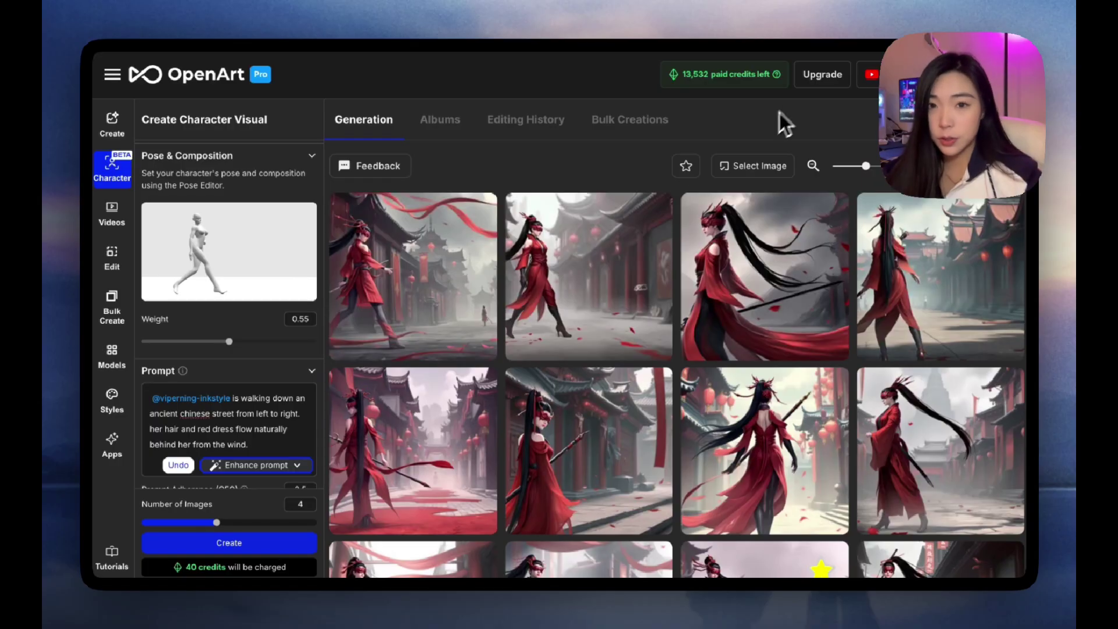
click(547, 260)
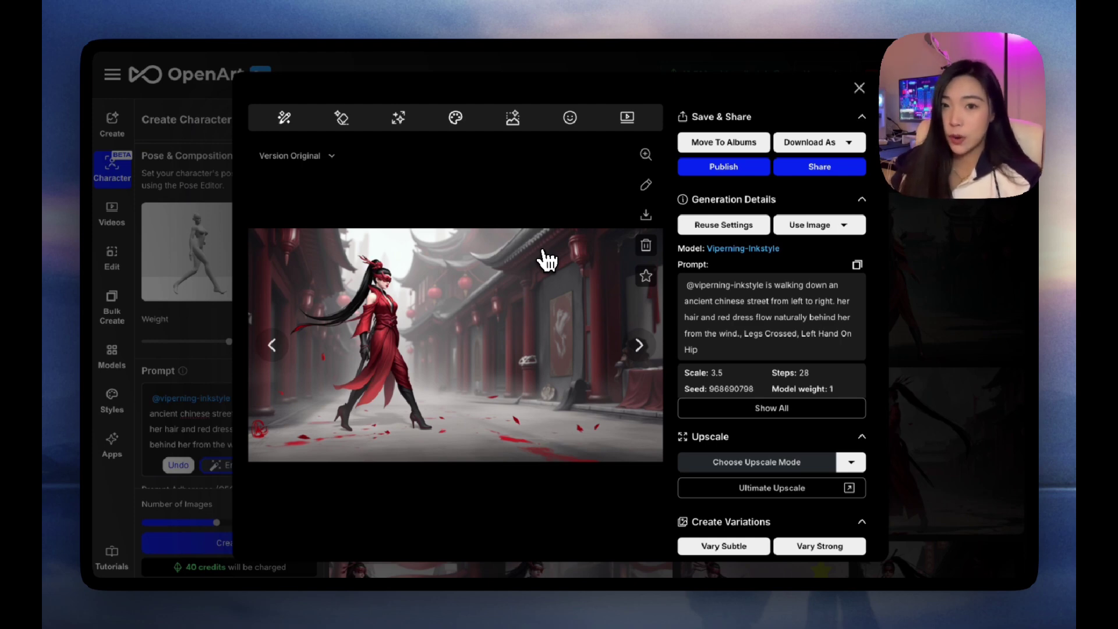
click(894, 227)
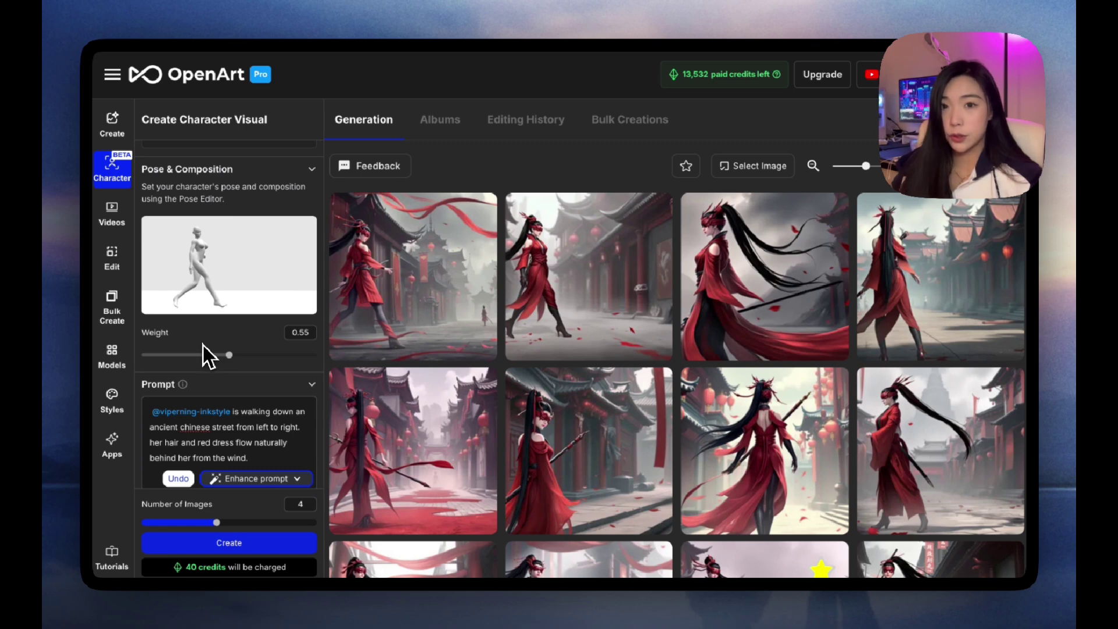
- Raise the character Weight to 1.2 and open the third generated image
scroll(203, 345, up, 5)
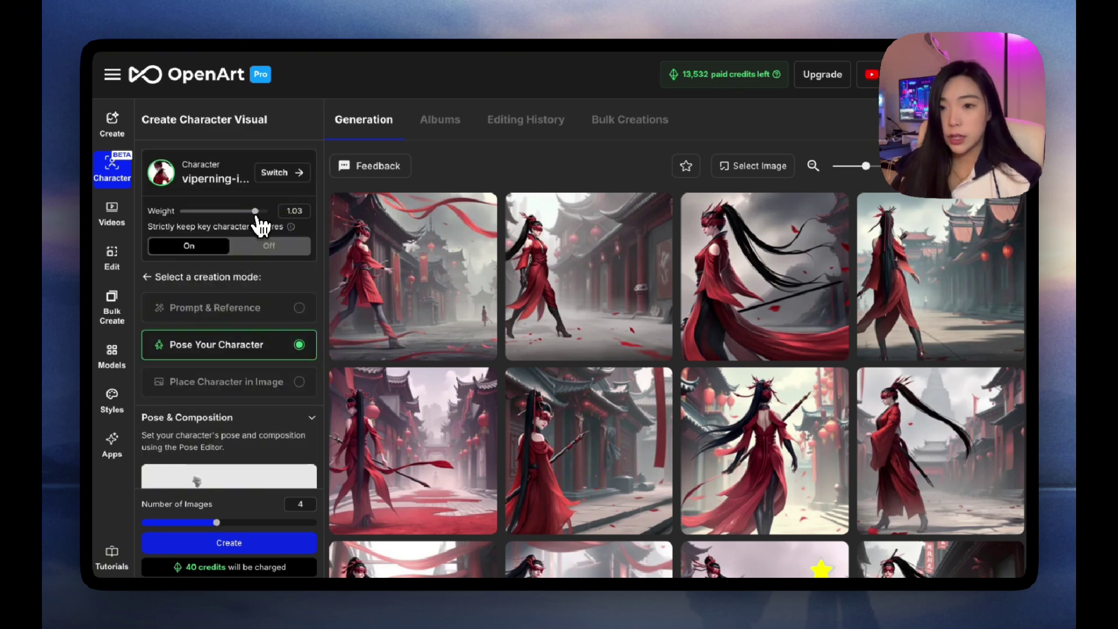
drag(257, 218, 276, 221)
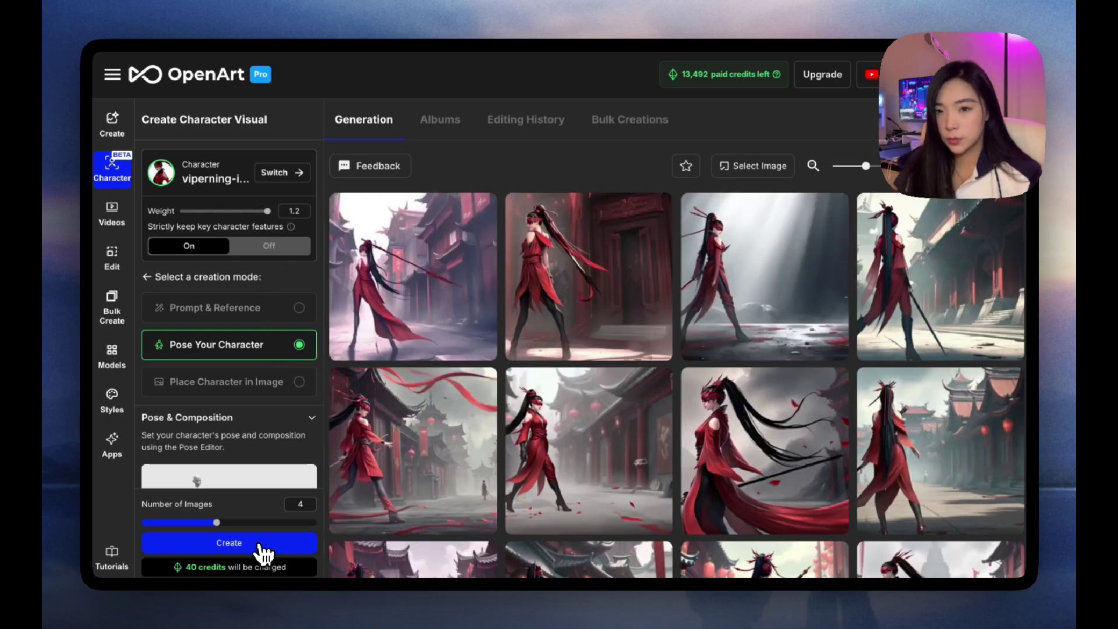
click(765, 277)
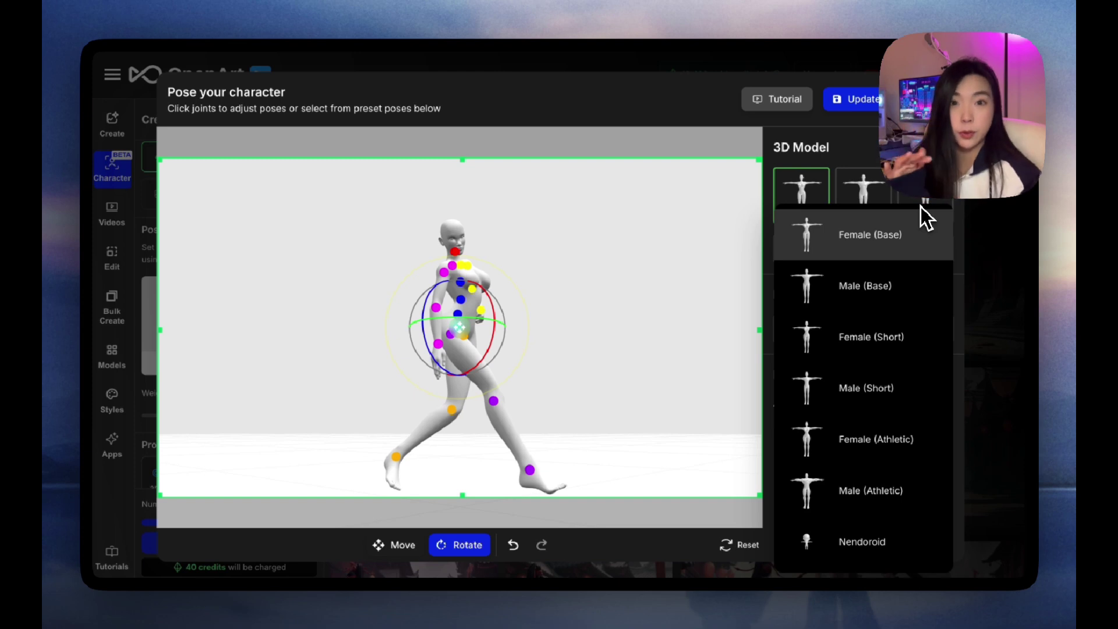
- Switch the pose figure's 3D model to the Nendoroid chibi body
click(862, 542)
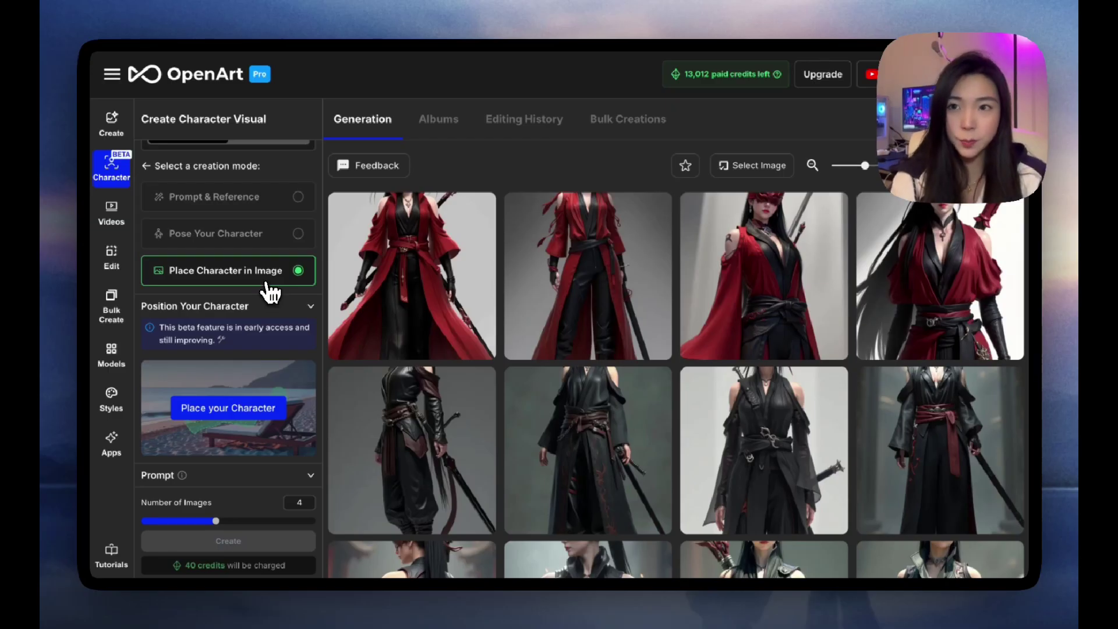
- Place the character box mid-street on the cherry-blossom street sample background
click(227, 414)
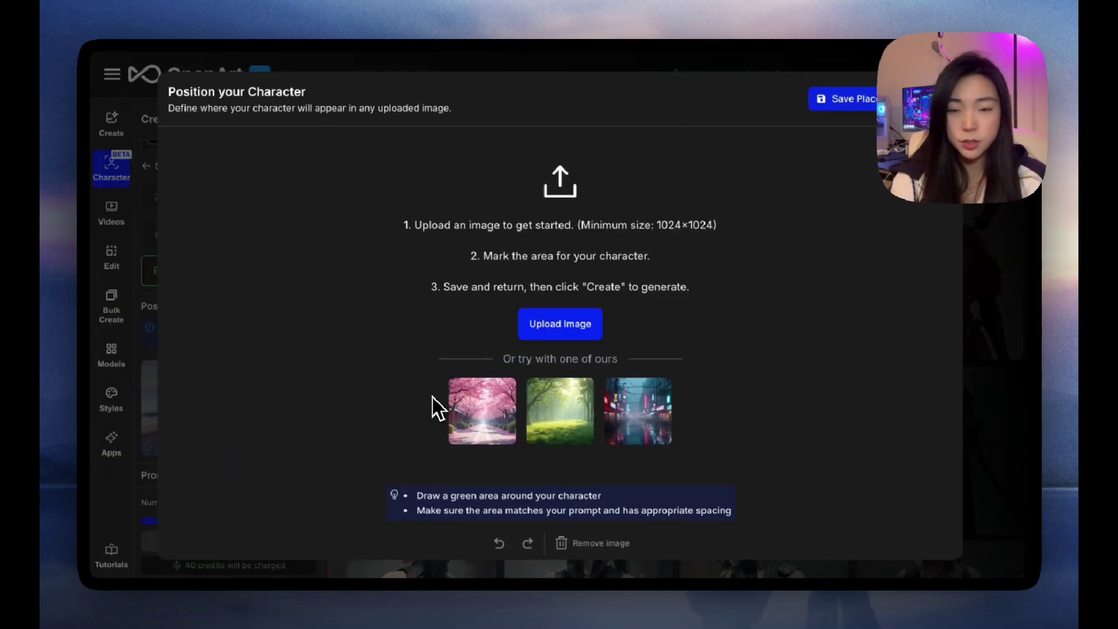
click(482, 418)
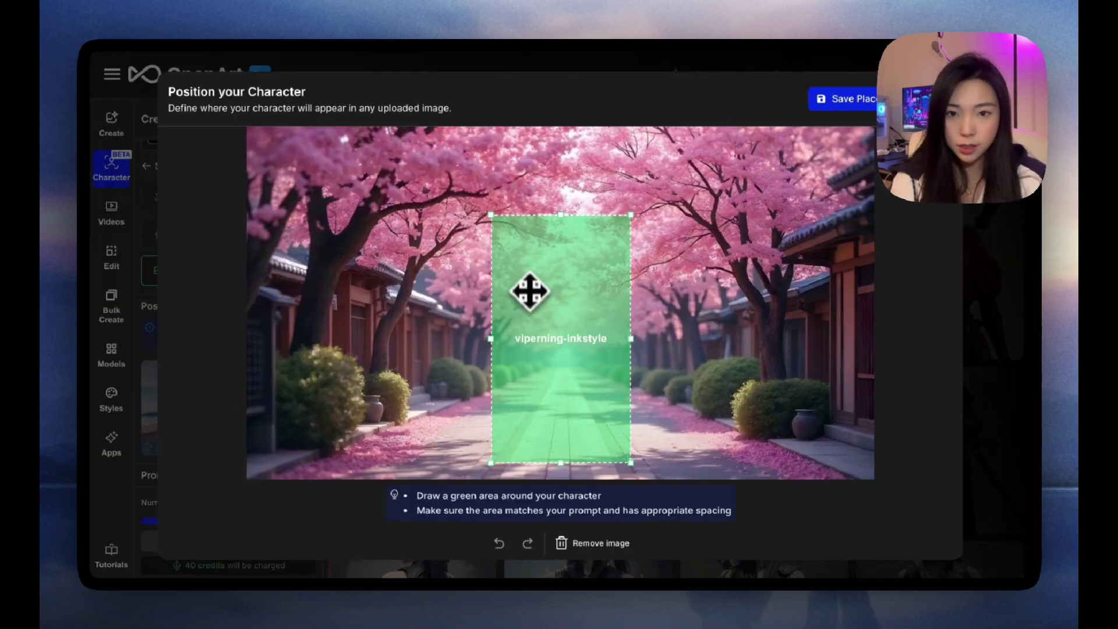
drag(529, 302, 585, 260)
drag(554, 211, 579, 292)
drag(623, 386, 622, 417)
- Save the placement and generate images with the prompt 'is standing on the street'
click(848, 112)
text(is )
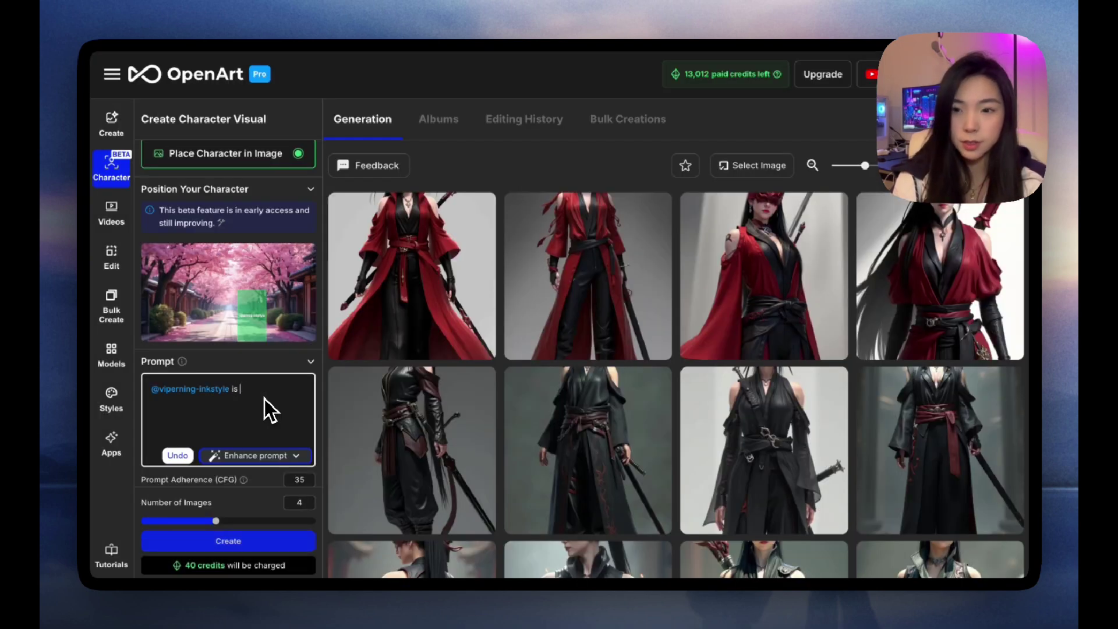
text(standing on the street)
click(294, 542)
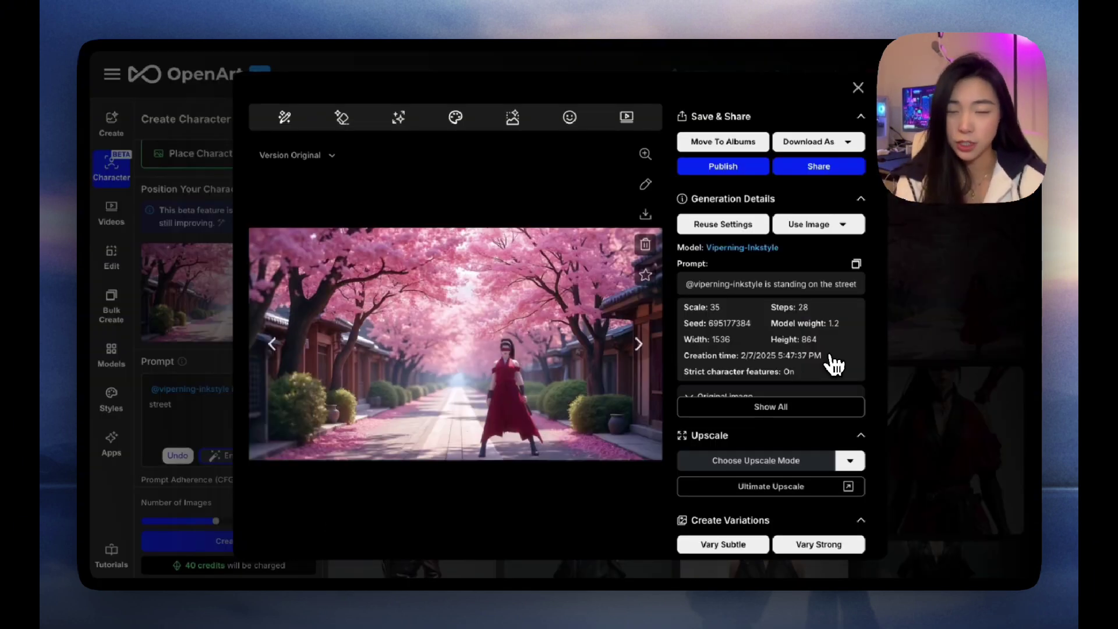
- Browse the street results and open the image of the swordswoman walking away
key(Right)
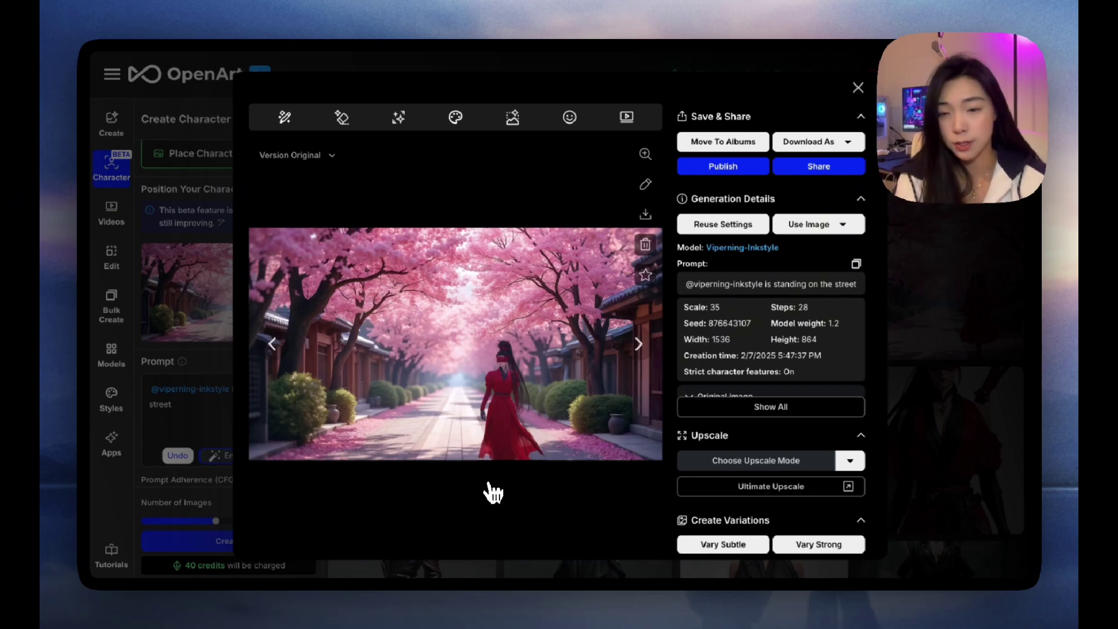
click(230, 387)
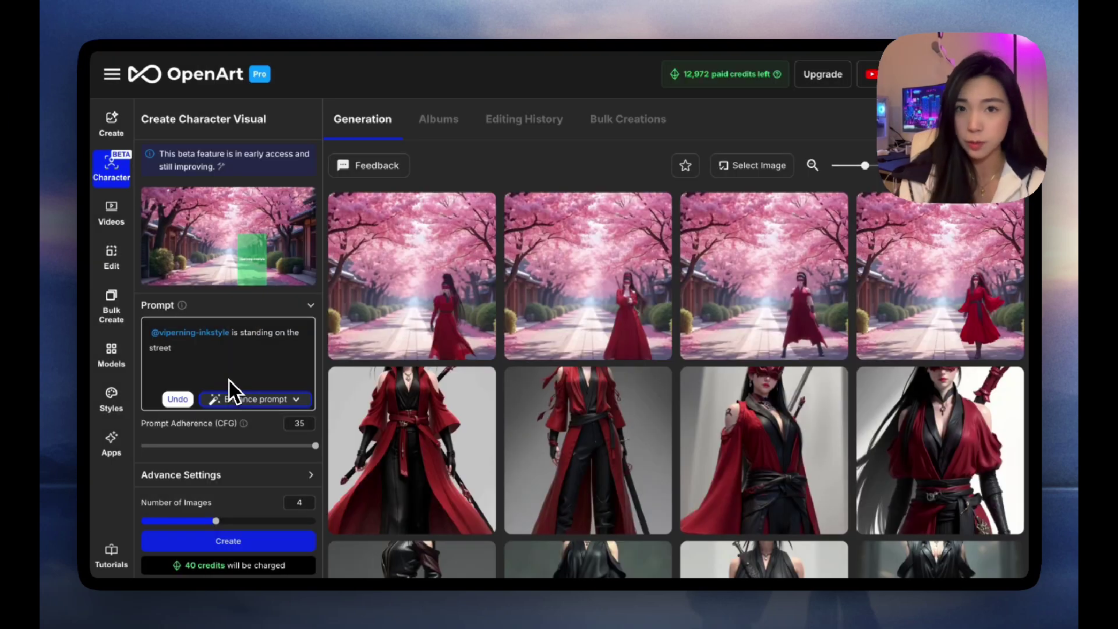
scroll(230, 389, up, 5)
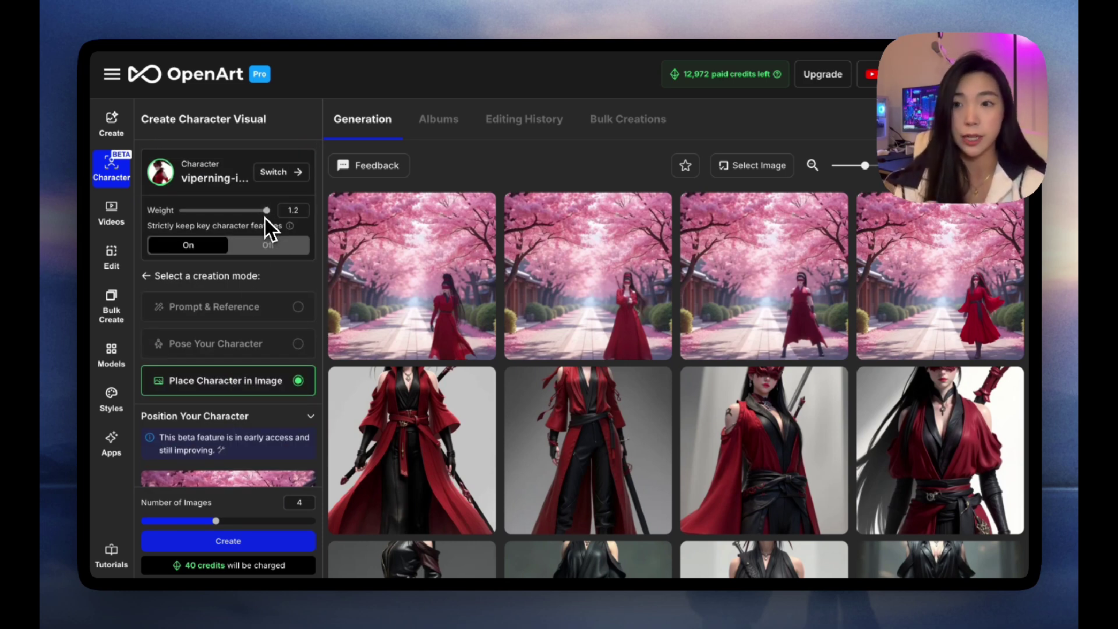
click(948, 300)
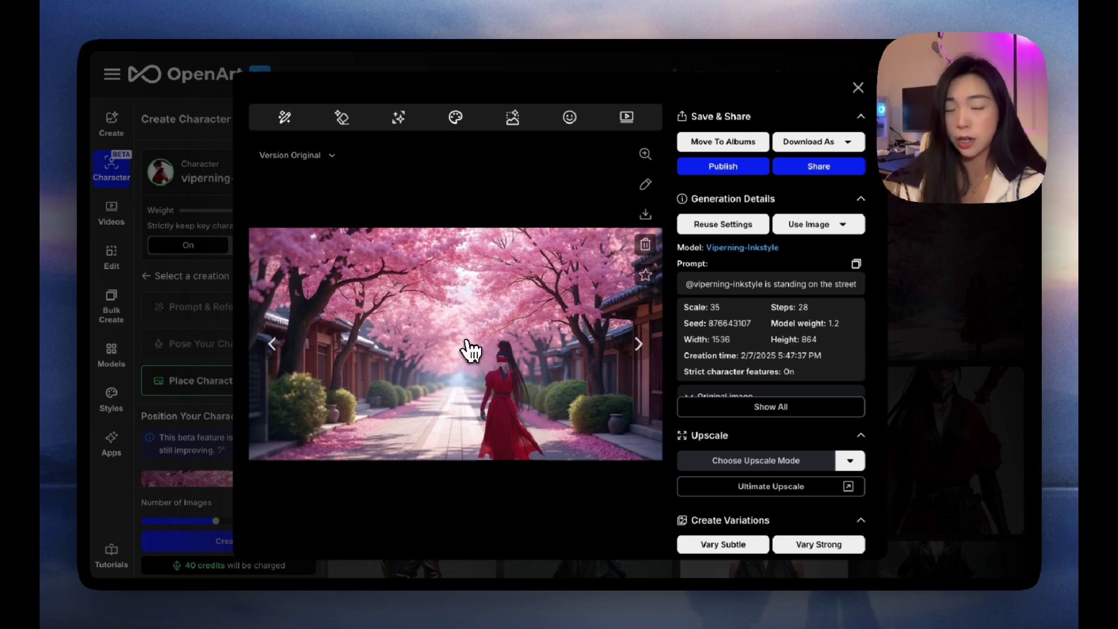
- Widen the character area across the lower street, save it, and view a new result's mask
click(971, 292)
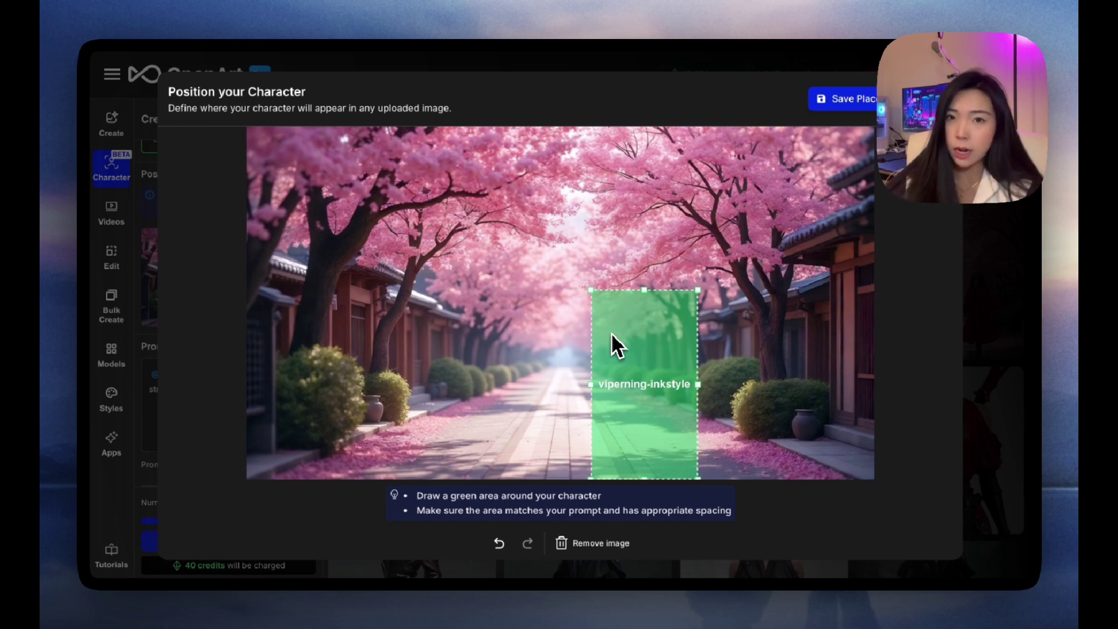
drag(590, 288, 472, 302)
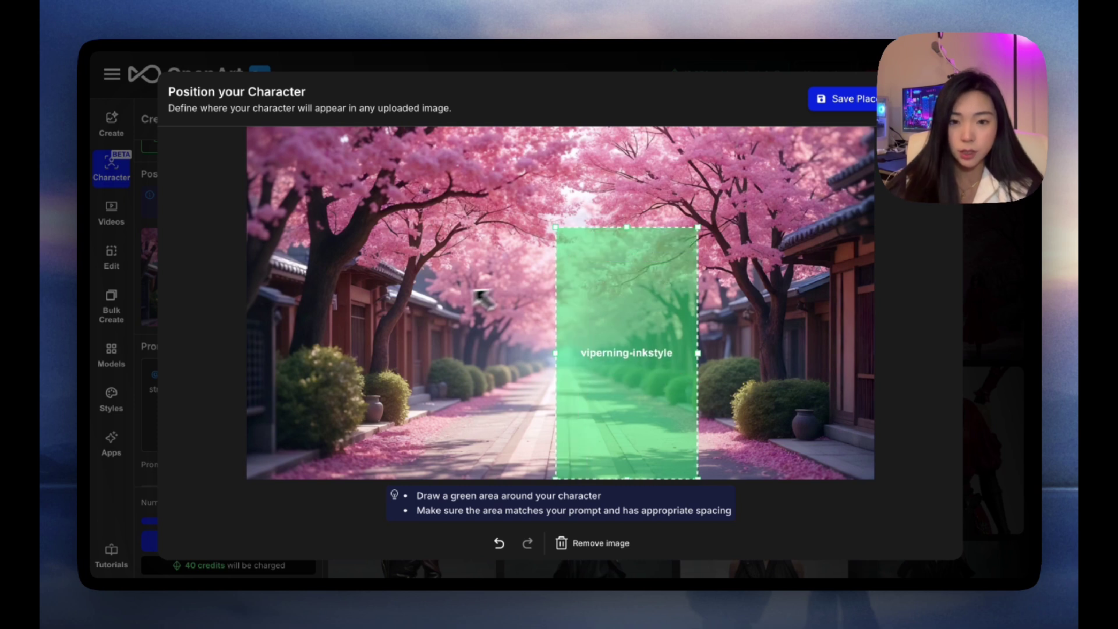
drag(554, 351, 324, 352)
drag(526, 227, 512, 322)
drag(525, 414, 552, 402)
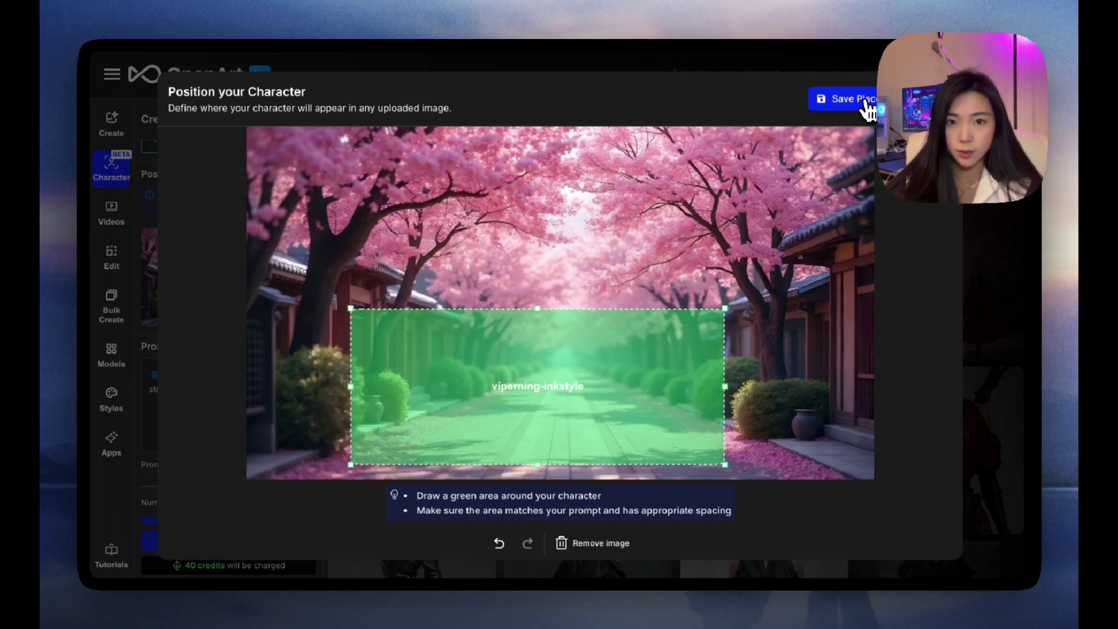
click(868, 99)
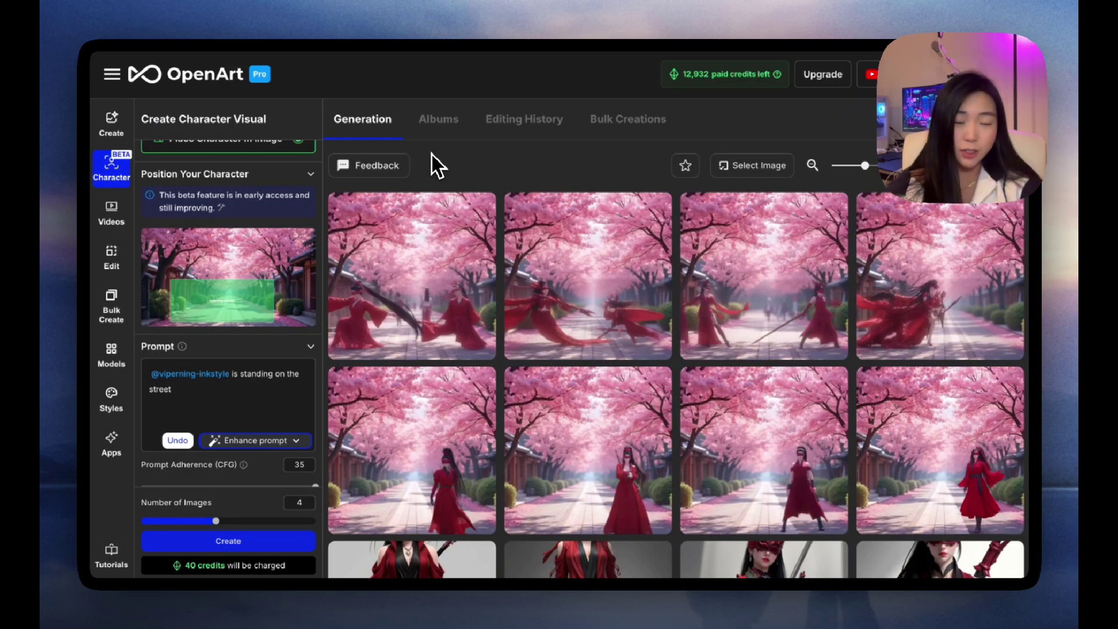
click(412, 236)
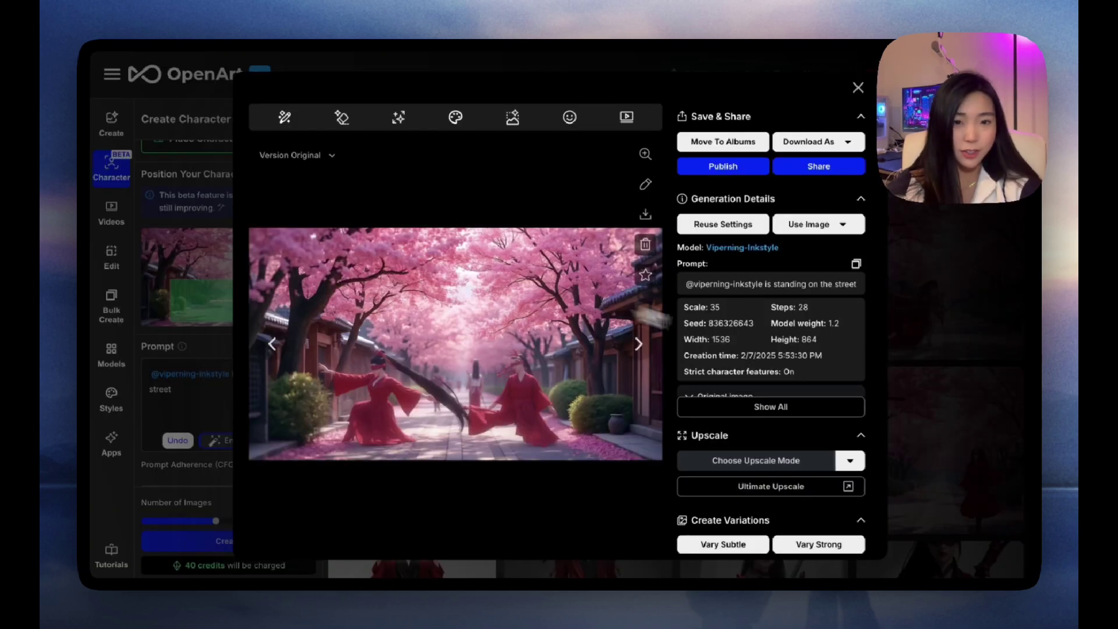
click(808, 415)
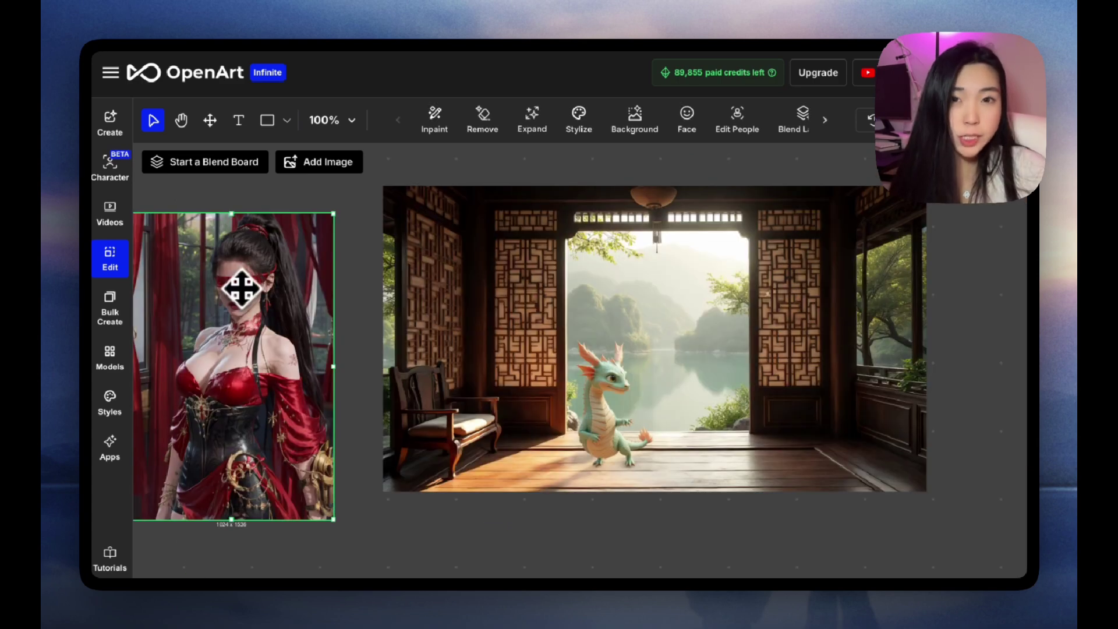
- Drop the swordswoman onto the dragon pavilion image, size her beside the dragon, and blend
drag(241, 288, 781, 281)
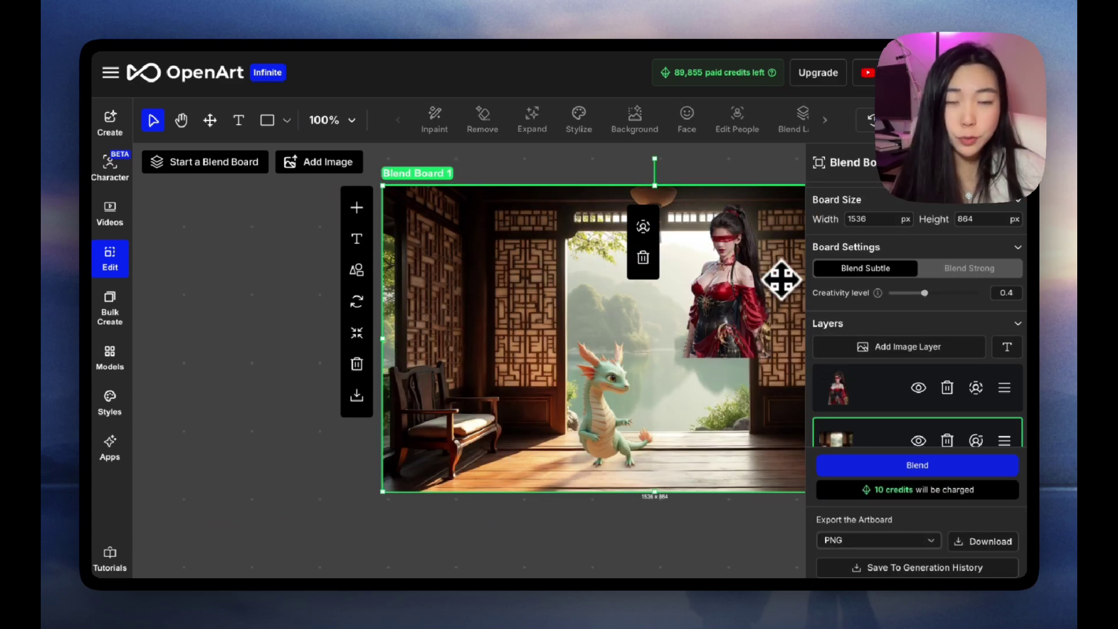
drag(541, 307, 549, 448)
drag(600, 342, 644, 290)
drag(579, 374, 552, 359)
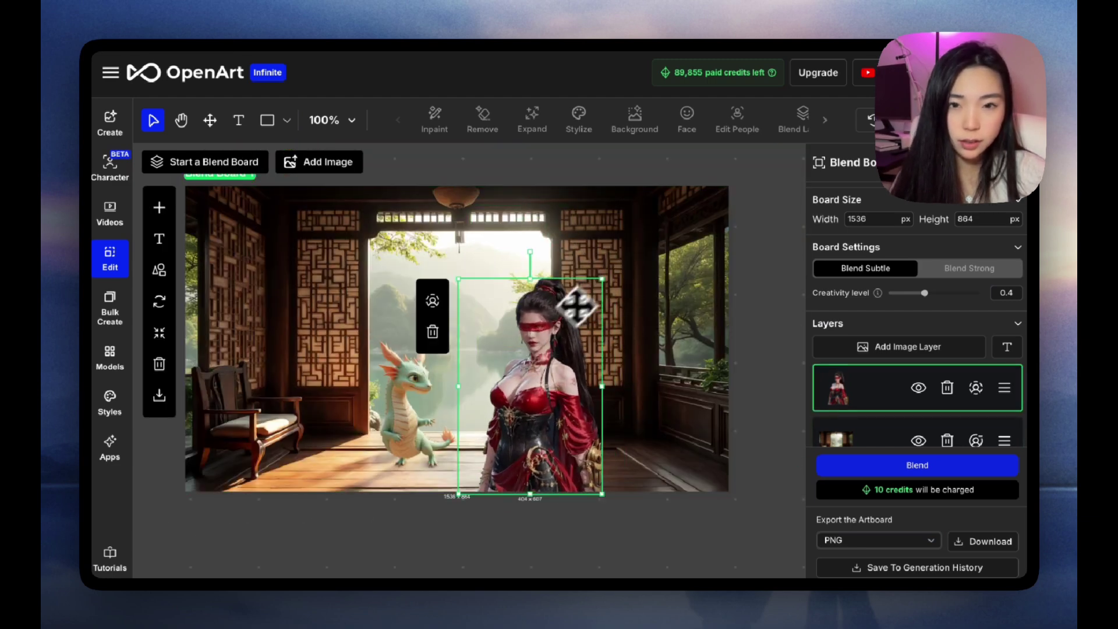
drag(606, 279, 604, 277)
click(941, 474)
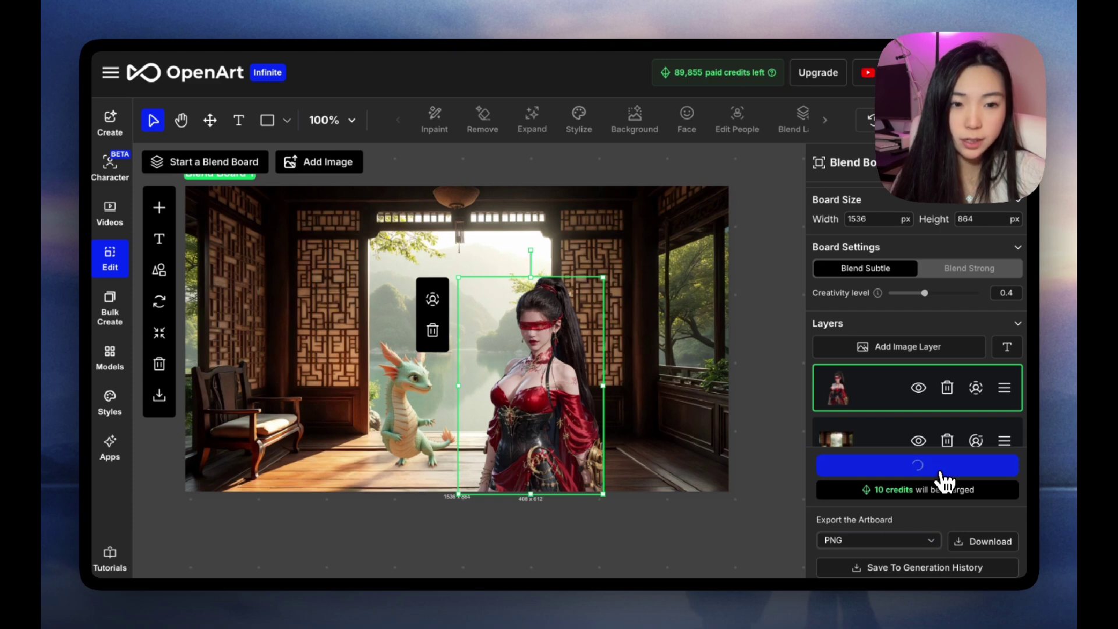
click(911, 269)
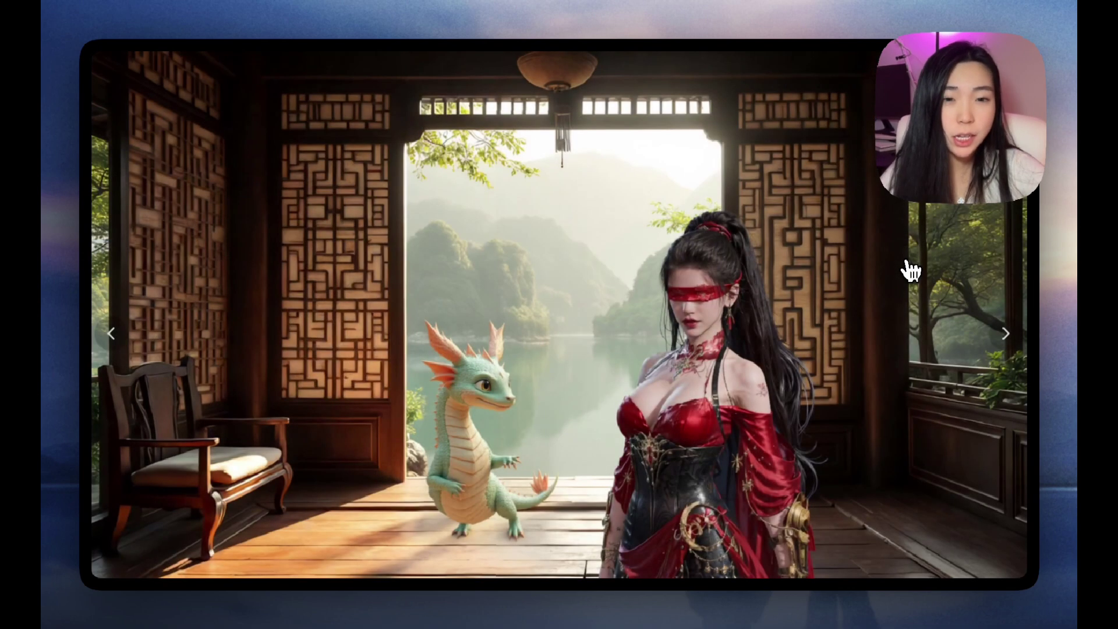
key(Escape)
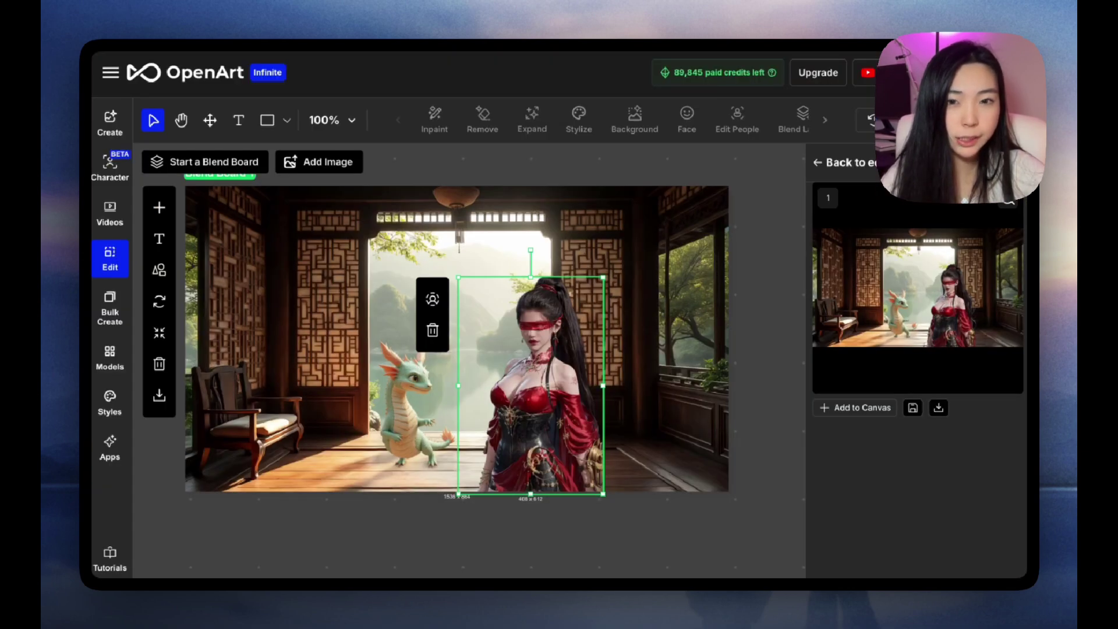
click(745, 299)
scroll(527, 290, up, 5)
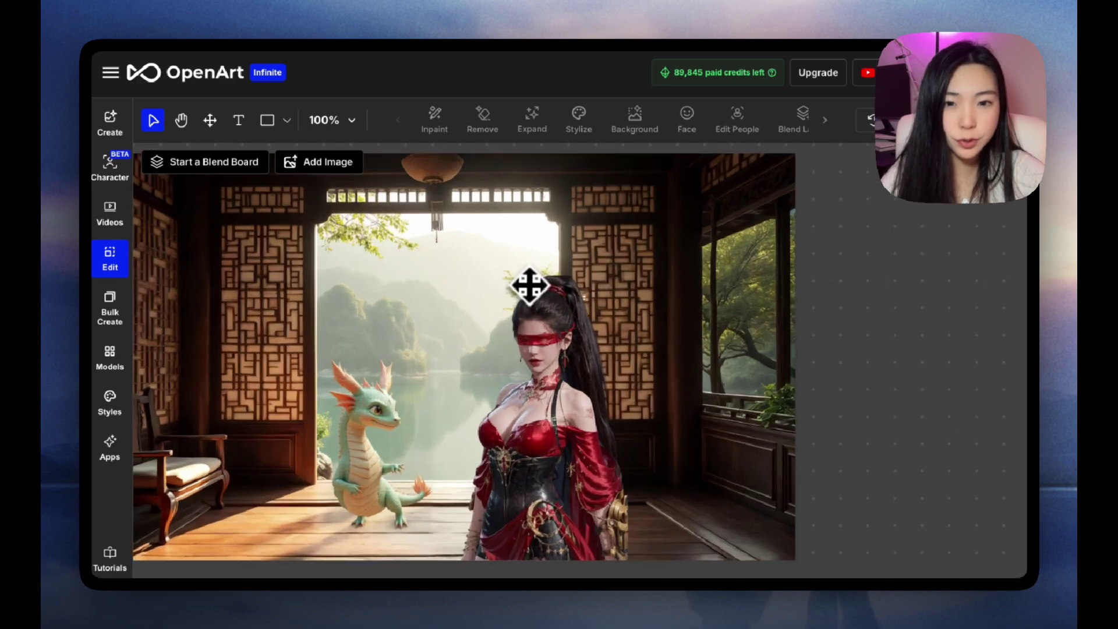
scroll(466, 367, up, 12)
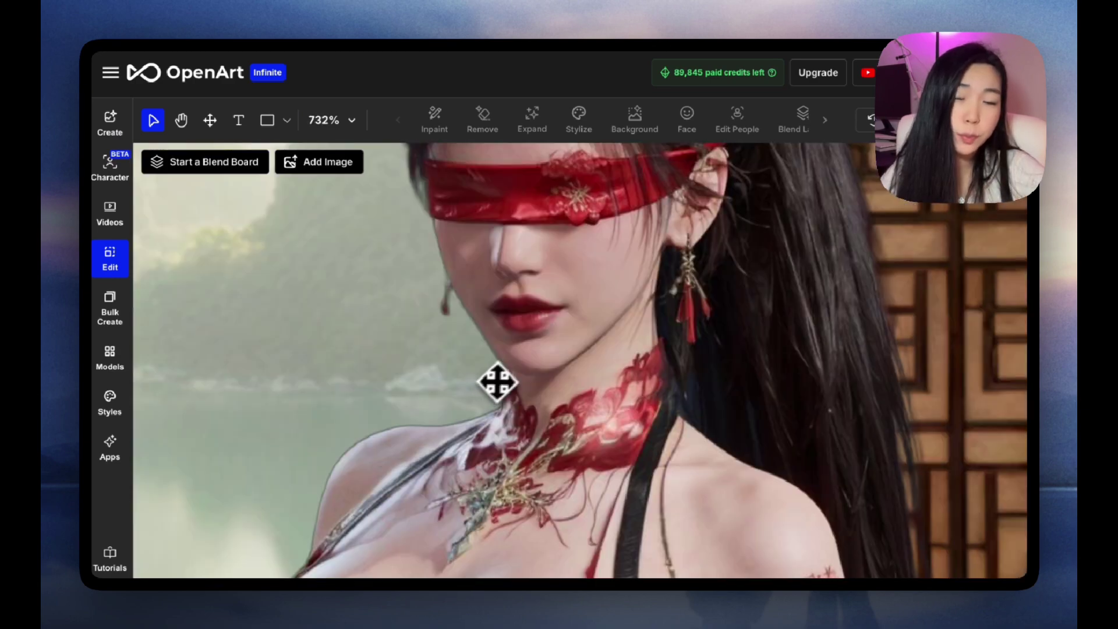
scroll(352, 437, up, 8)
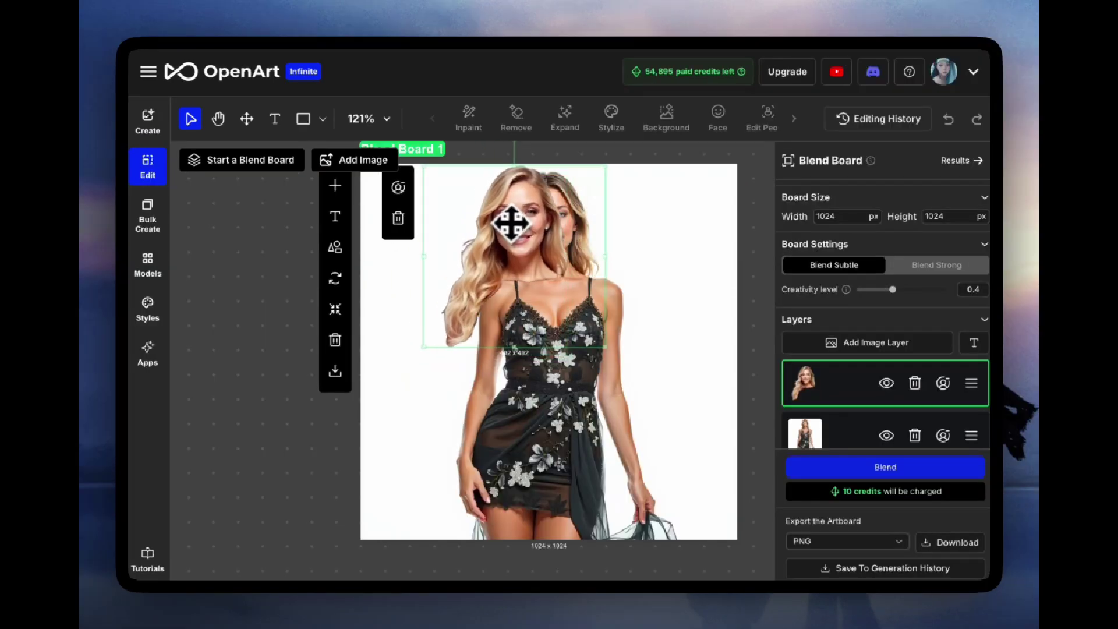
- Shift the portrait over the woman's head, re-blend, and preview a finished result
drag(509, 219, 544, 224)
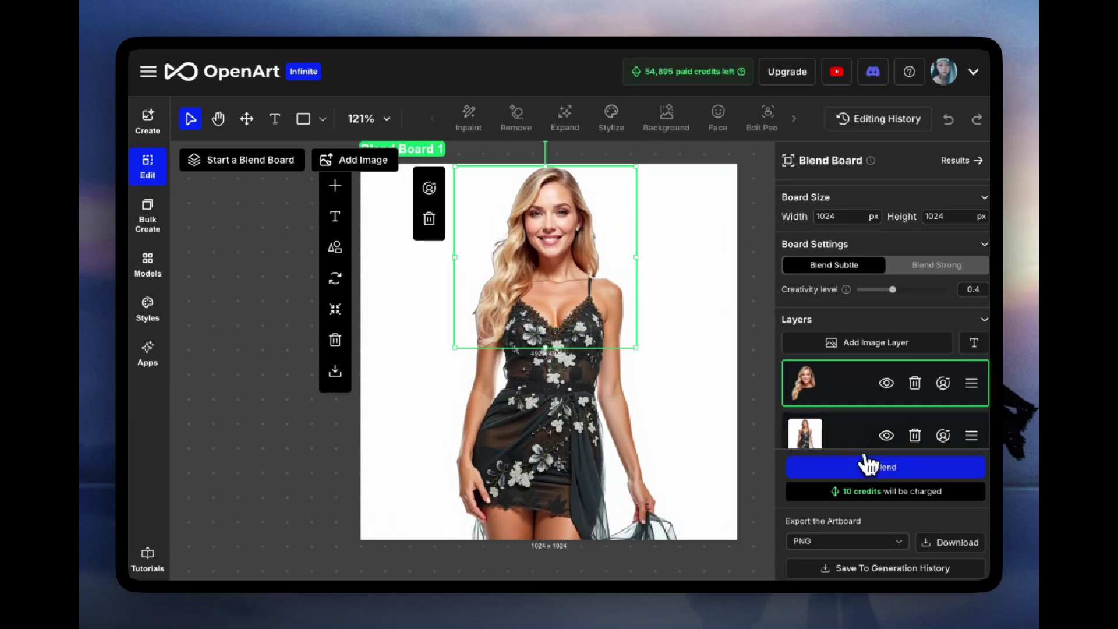
click(884, 466)
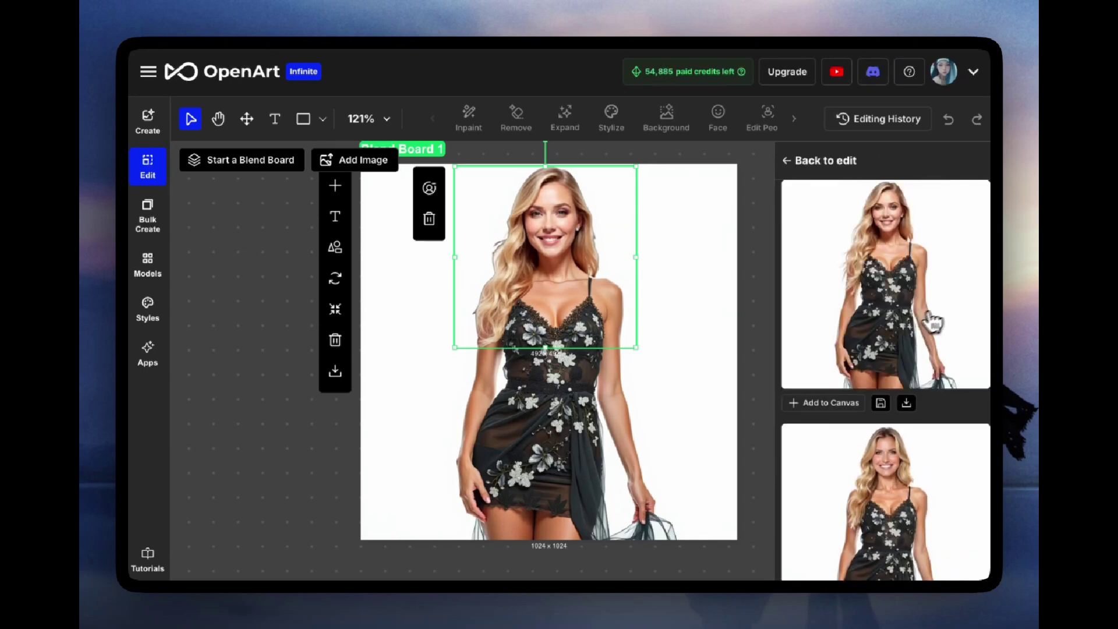
click(952, 306)
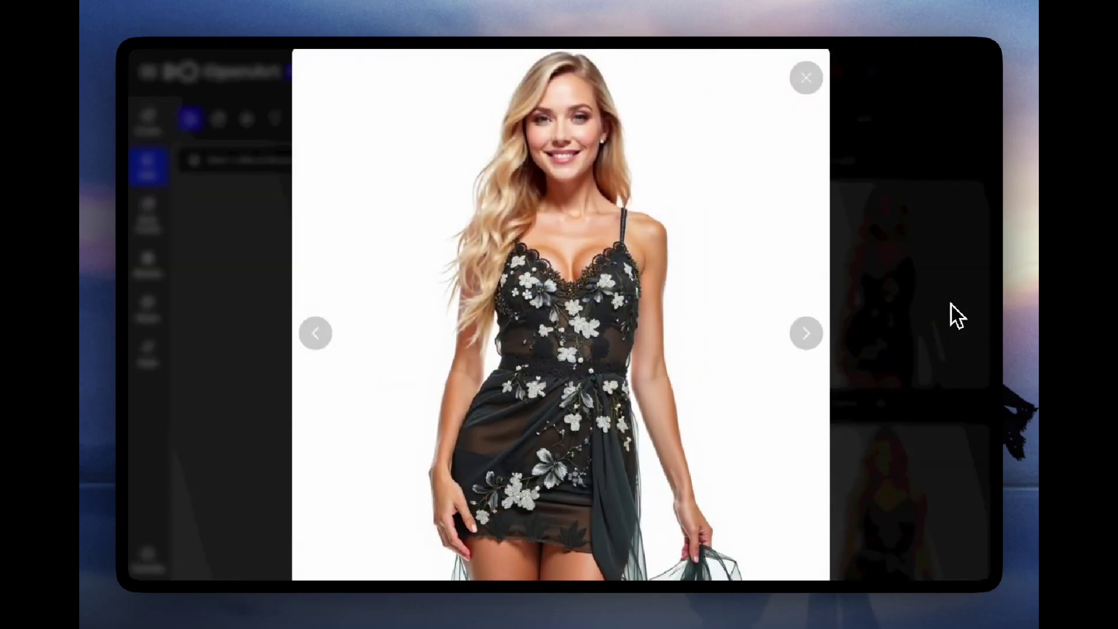
click(939, 315)
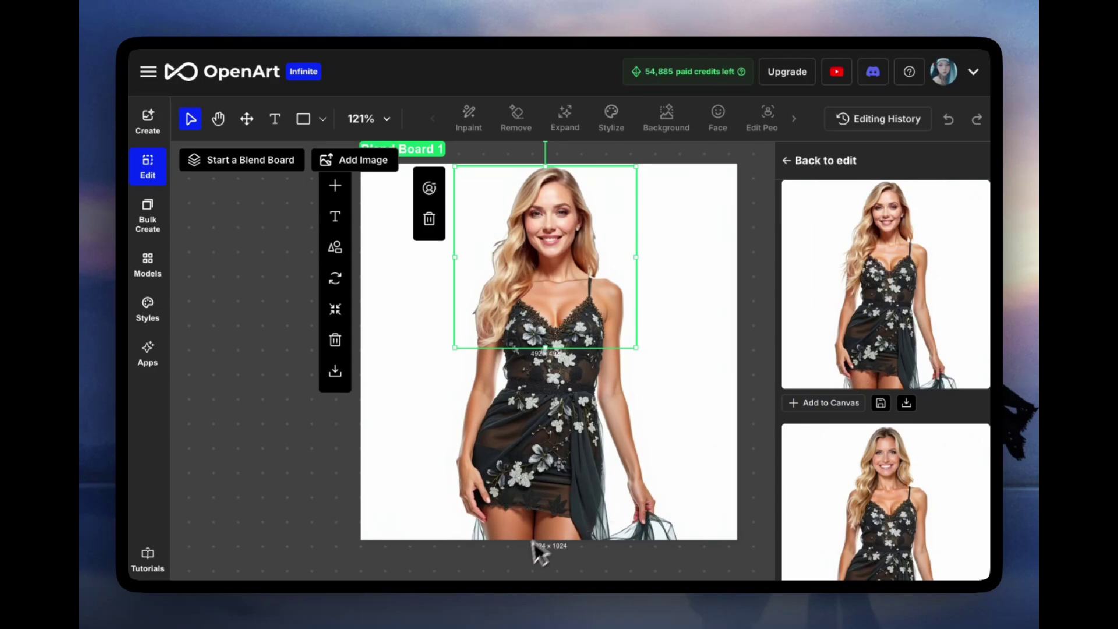